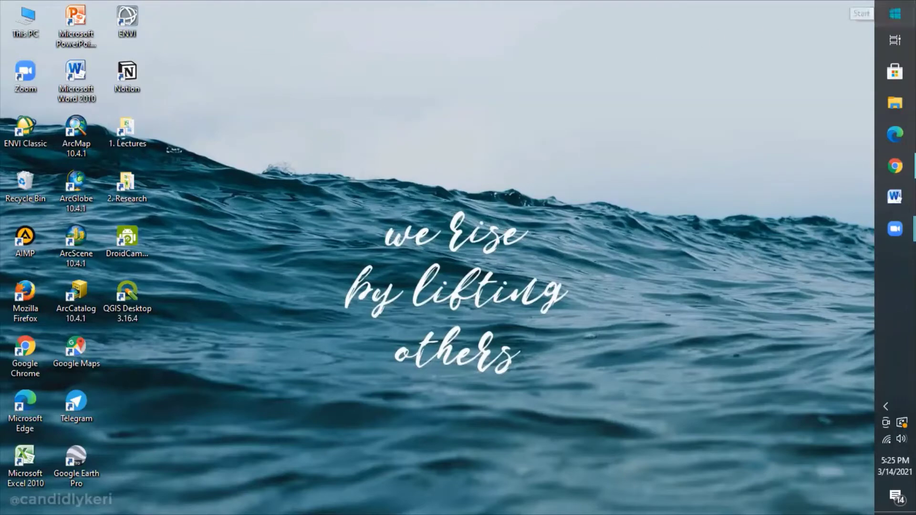
# - Launch ENVI 5.1 from its program group in the Start menu
pyautogui.click(896, 13)
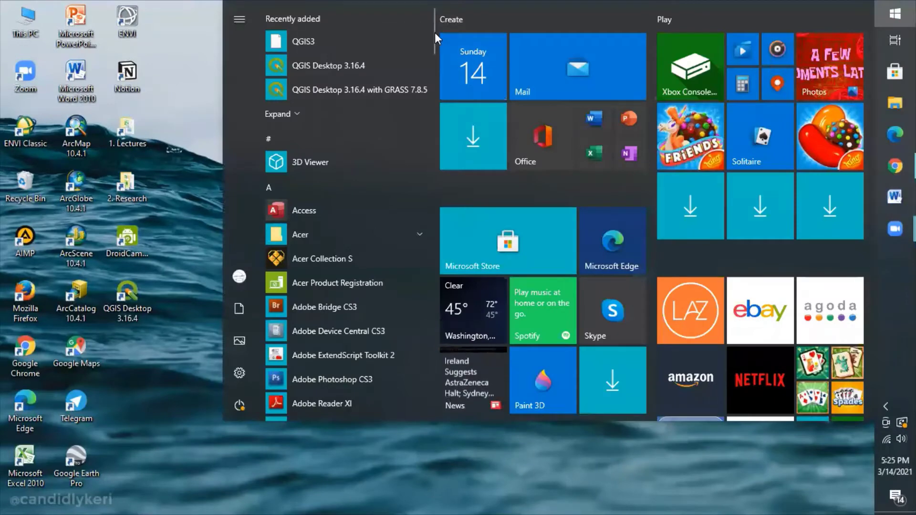
pyautogui.moveTo(434, 56); pyautogui.dragTo(428, 124)
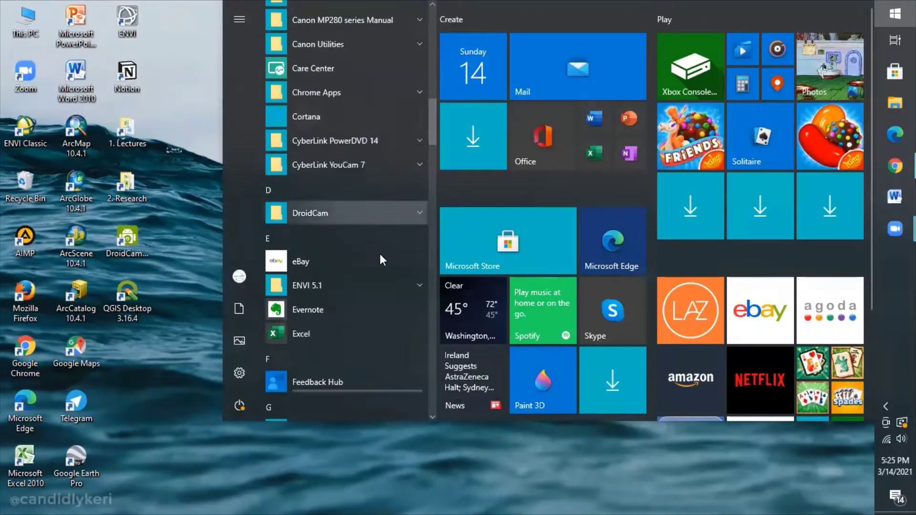
pyautogui.click(380, 285)
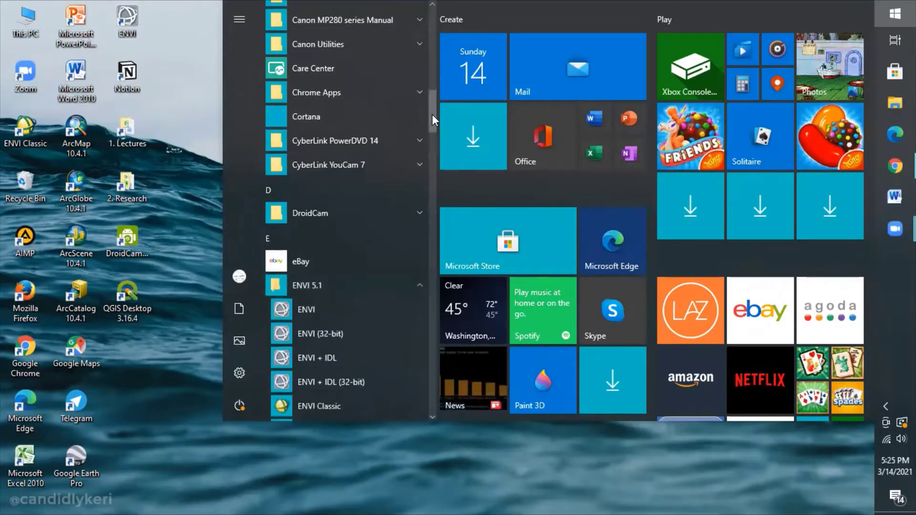
pyautogui.moveTo(433, 115); pyautogui.dragTo(433, 120)
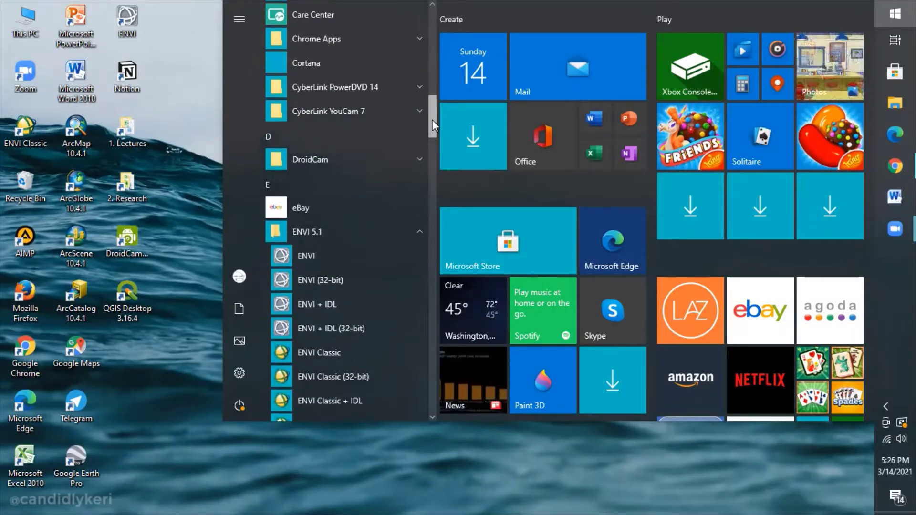
pyautogui.click(362, 253)
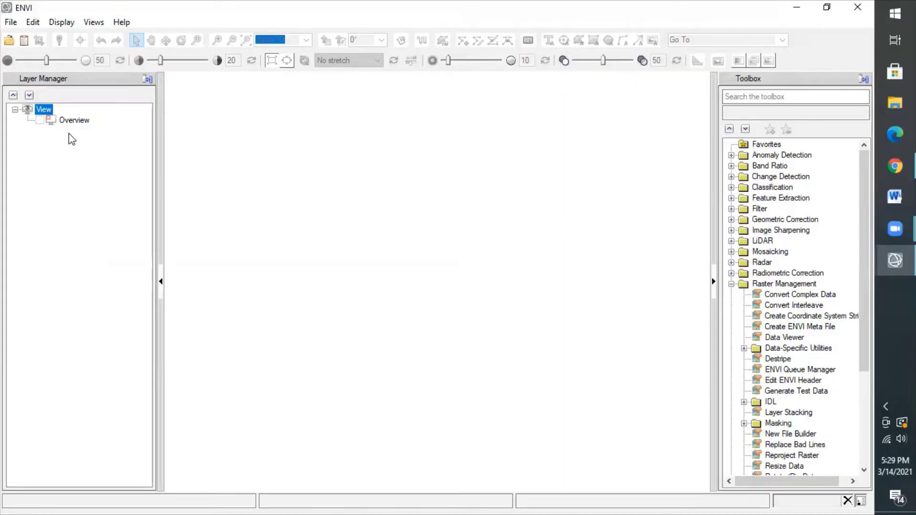
# - Open the raster file dialog and browse to Data (D:) > Landsat 8 > 2019C
pyautogui.click(12, 22)
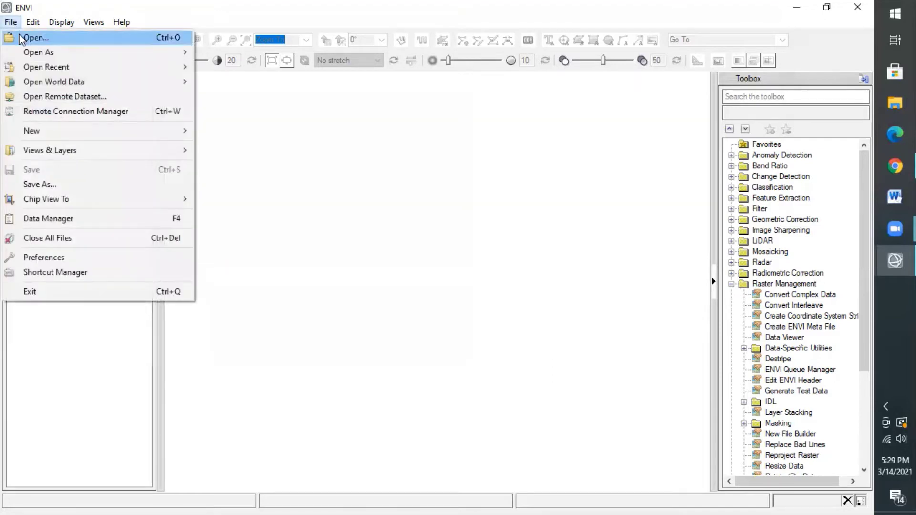
pyautogui.click(397, 177)
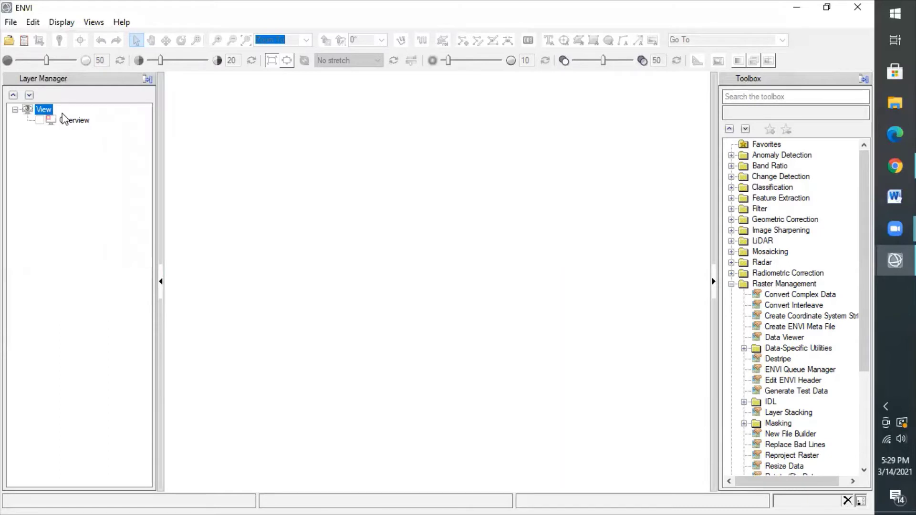
pyautogui.click(9, 40)
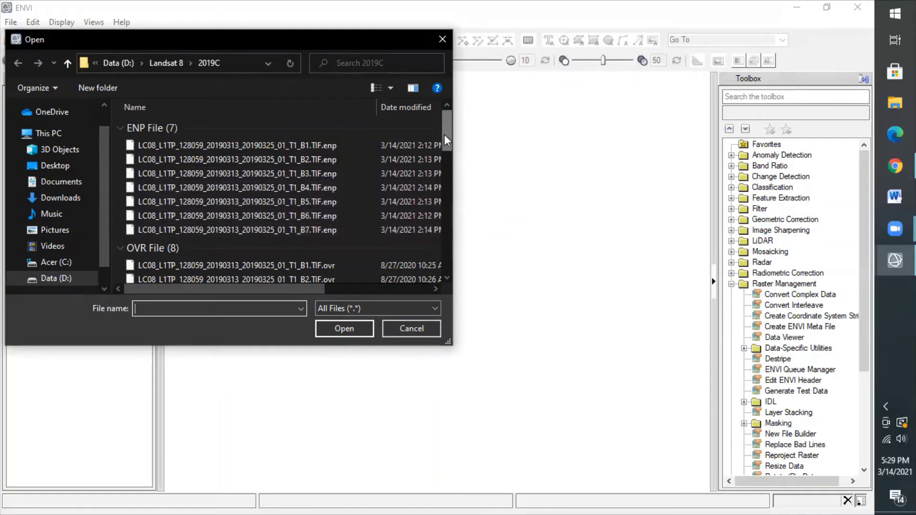
# - Scroll the Open dialog file list down to the band files B1 through B11
pyautogui.moveTo(447, 136); pyautogui.dragTo(455, 221)
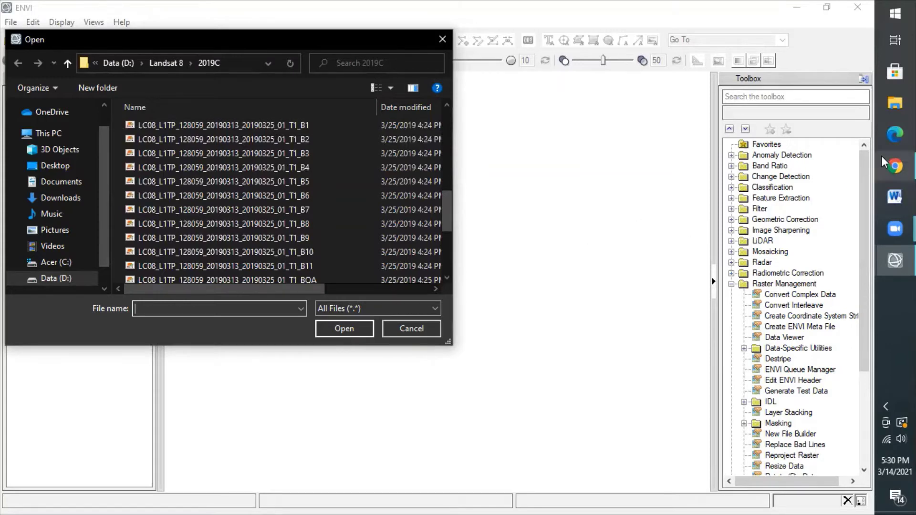
# - Check the Landsat 8 band table in Chrome, then minimize the browser back to ENVI
pyautogui.click(895, 166)
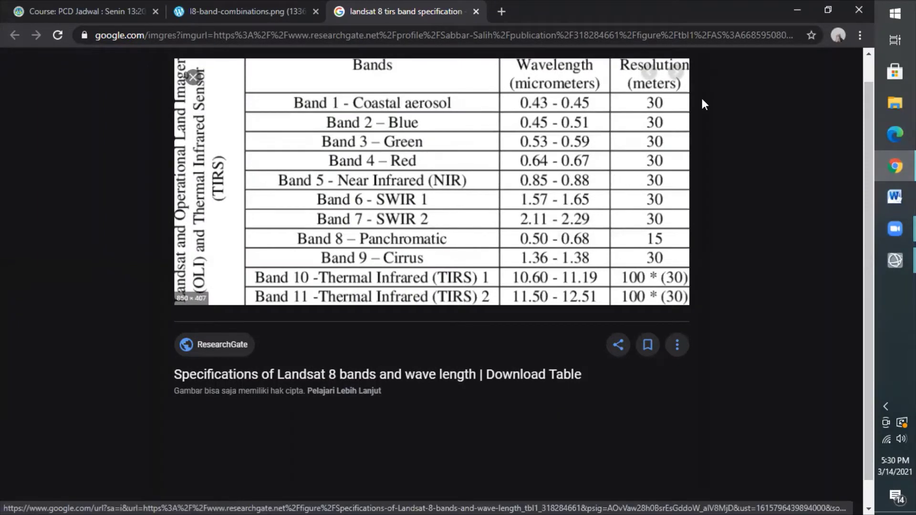
pyautogui.click(795, 6)
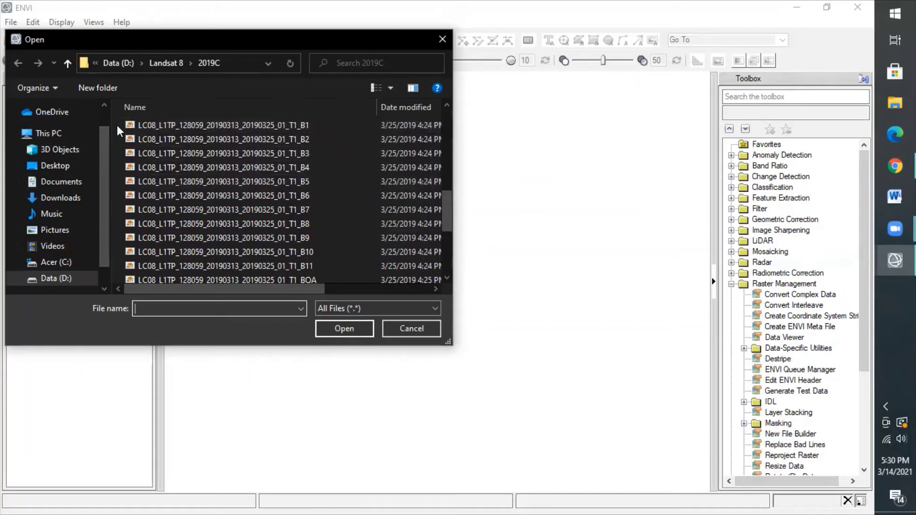
# - Open the seven band files B1 to B7 as separate layers
pyautogui.moveTo(119, 121); pyautogui.dragTo(190, 204)
pyautogui.click(359, 327)
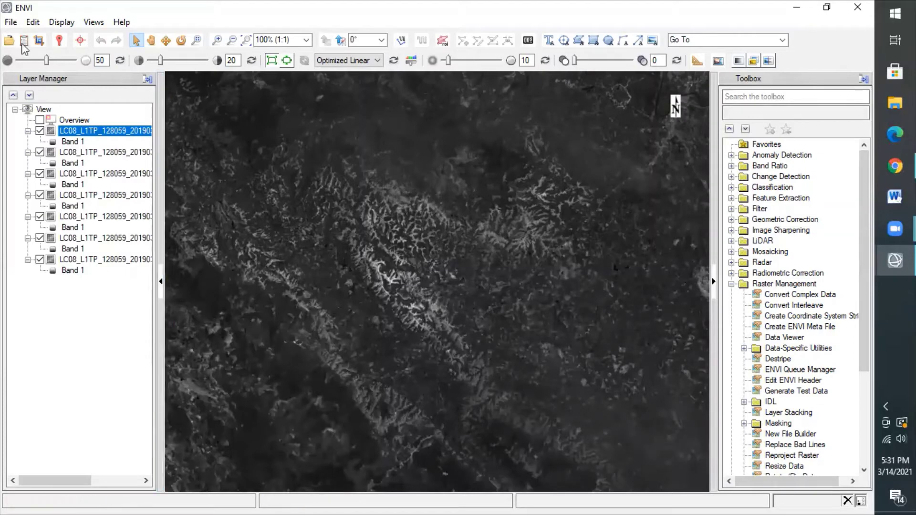
# - Load the seven bands via File > Open As > Generic Formats to display the whole scene
pyautogui.click(12, 22)
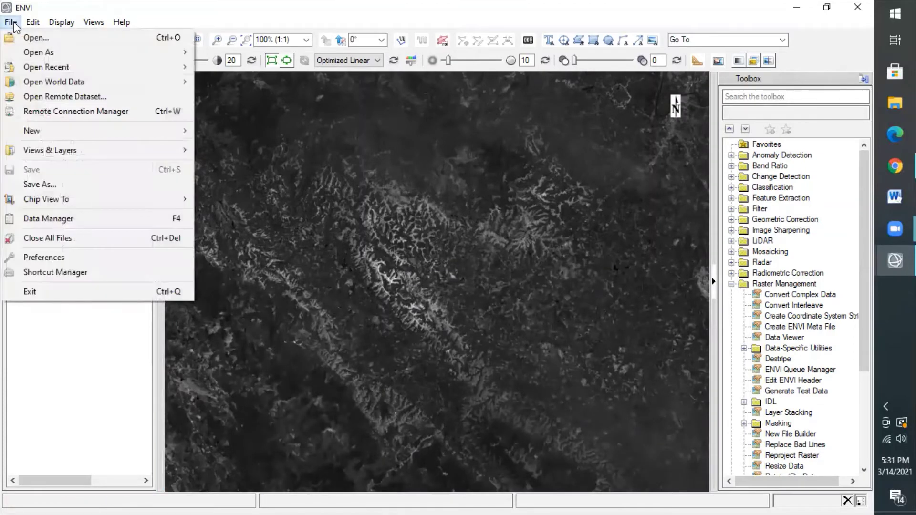
pyautogui.moveTo(31, 51)
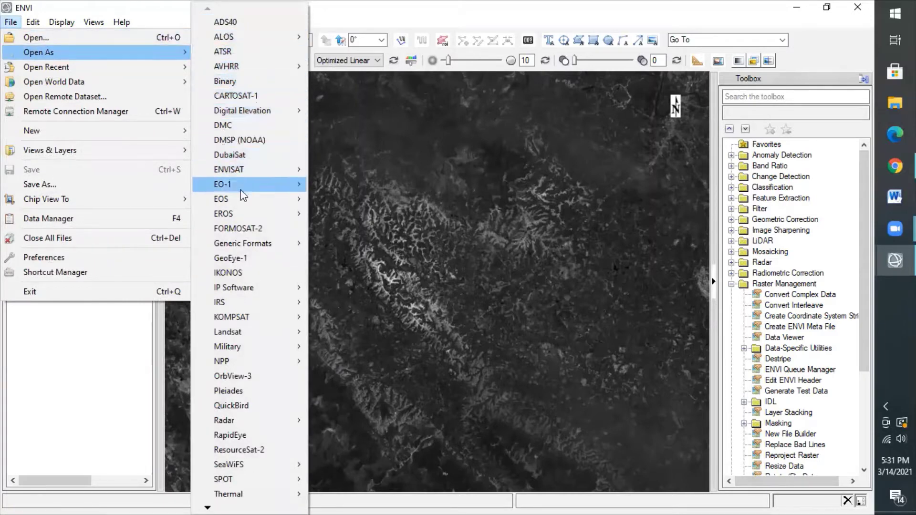
pyautogui.moveTo(267, 243)
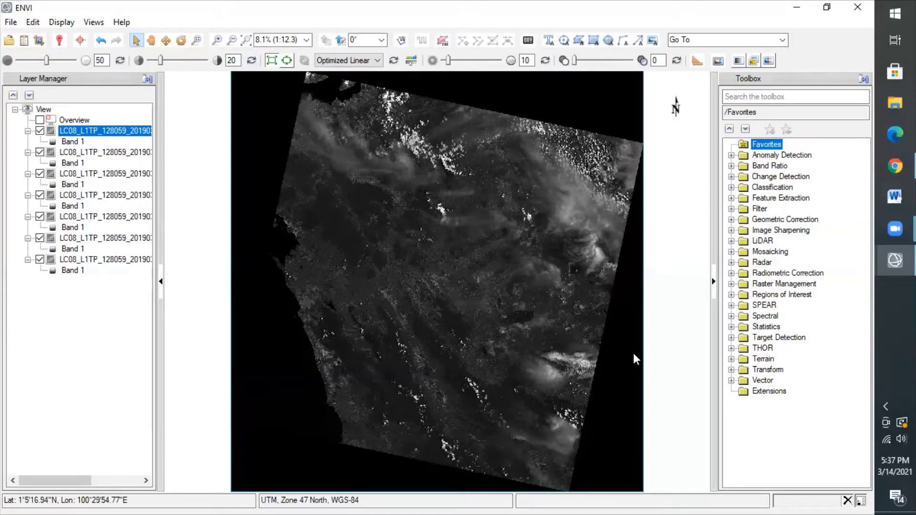
# - Start the Layer Stacking tool from Raster Management in the Toolbox
pyautogui.click(732, 284)
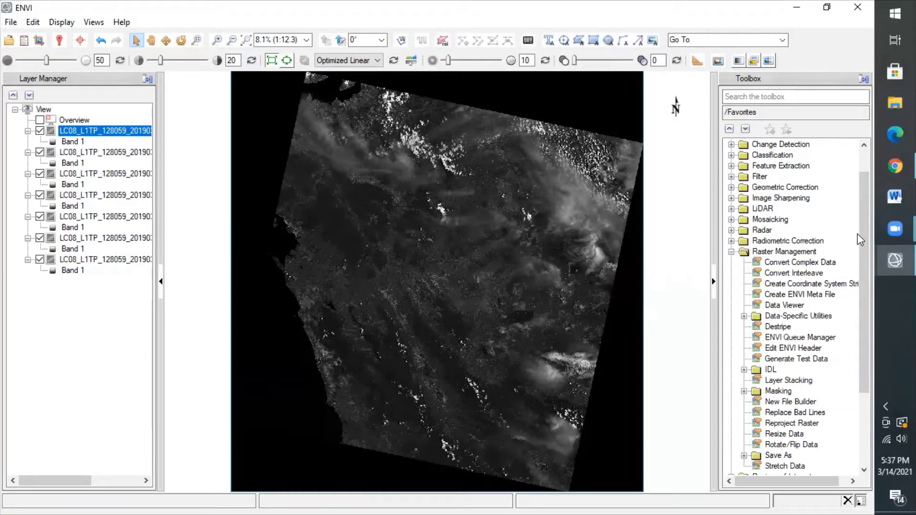
pyautogui.moveTo(858, 234); pyautogui.dragTo(857, 275)
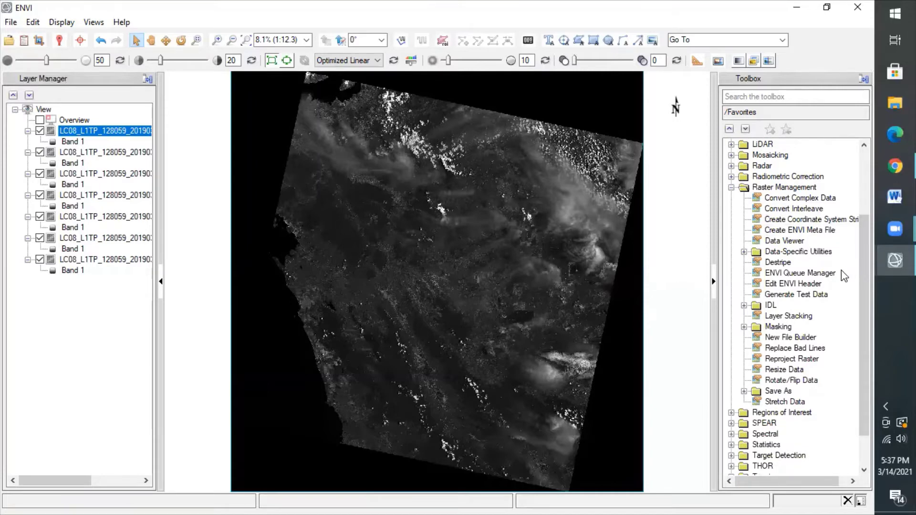
pyautogui.doubleClick(792, 317)
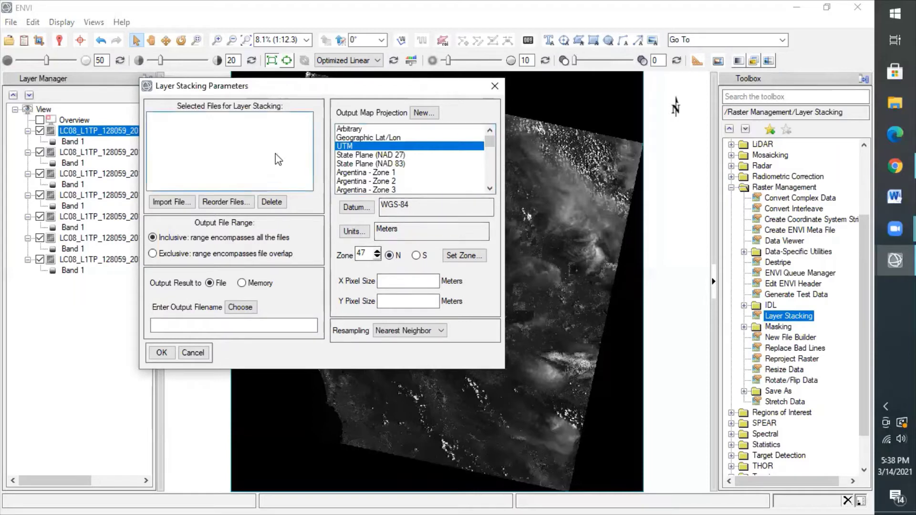
# - Import all seven LC08 band files B1–B7 as layer stacking inputs
pyautogui.click(172, 202)
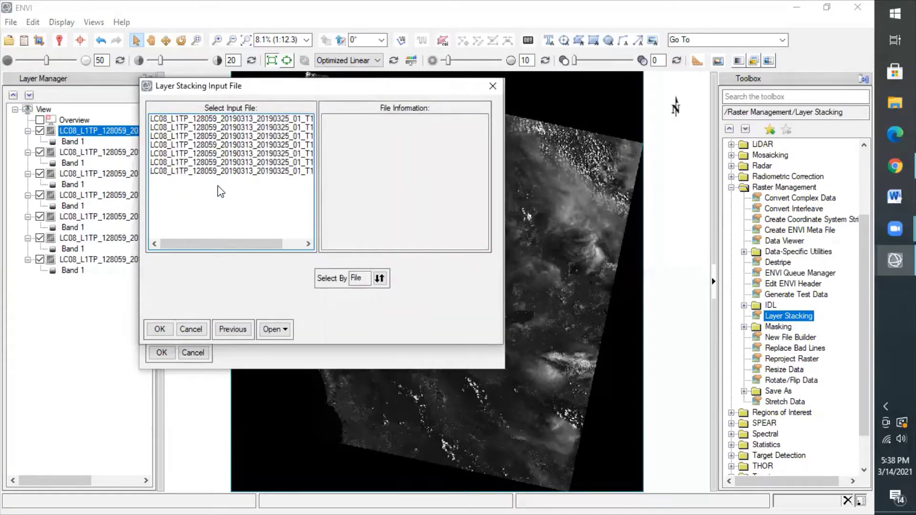
pyautogui.moveTo(243, 244); pyautogui.dragTo(263, 244)
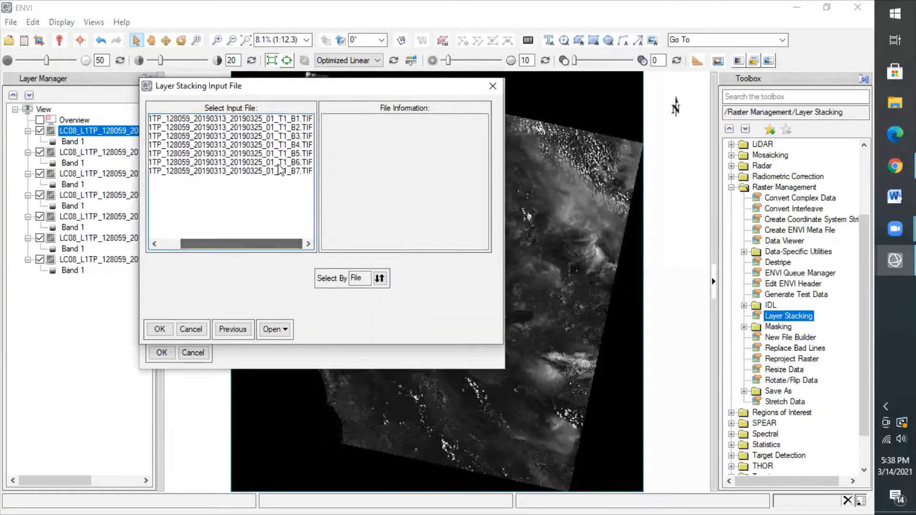
pyautogui.moveTo(269, 119); pyautogui.dragTo(267, 177)
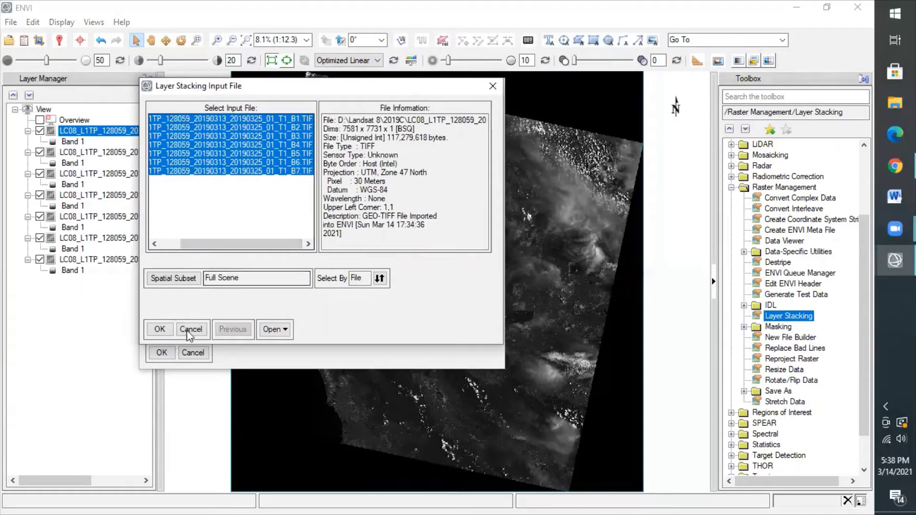
pyautogui.click(161, 330)
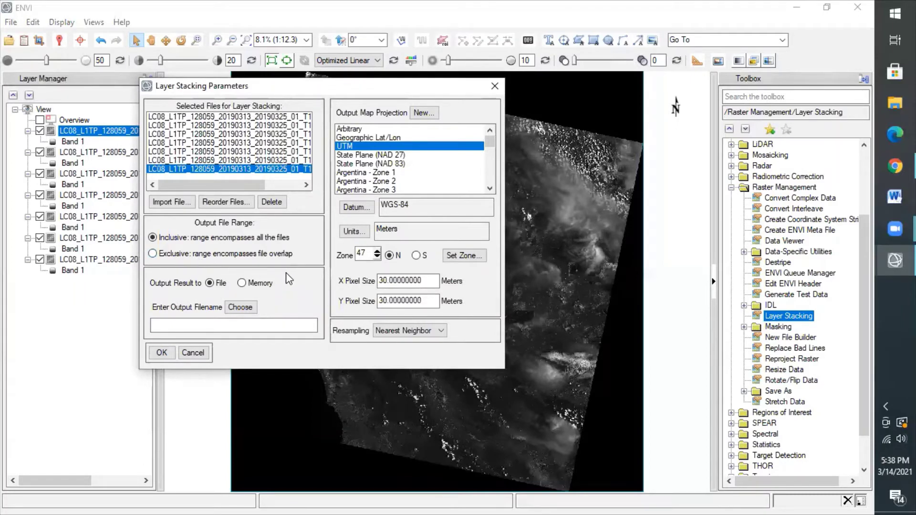
# - Set the stack output file to D:\2. Research\First Practice\Stacked_Layer
pyautogui.click(248, 307)
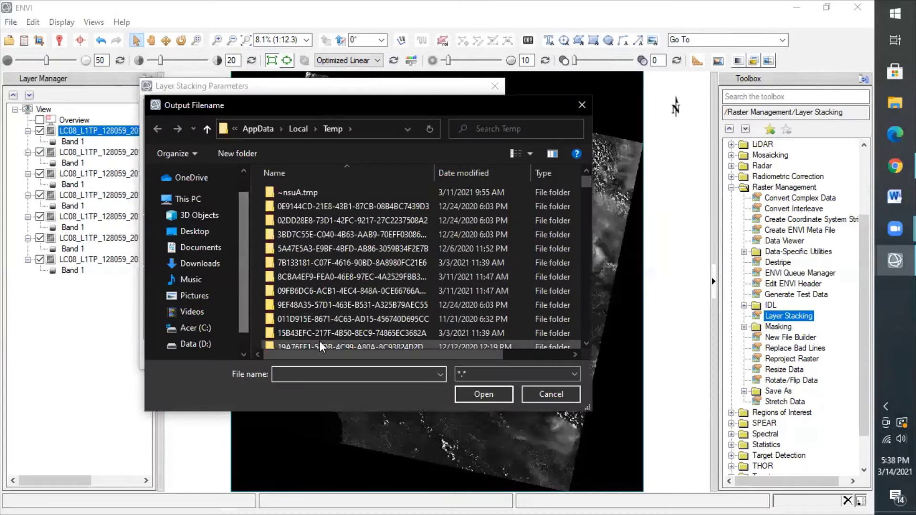
pyautogui.click(203, 344)
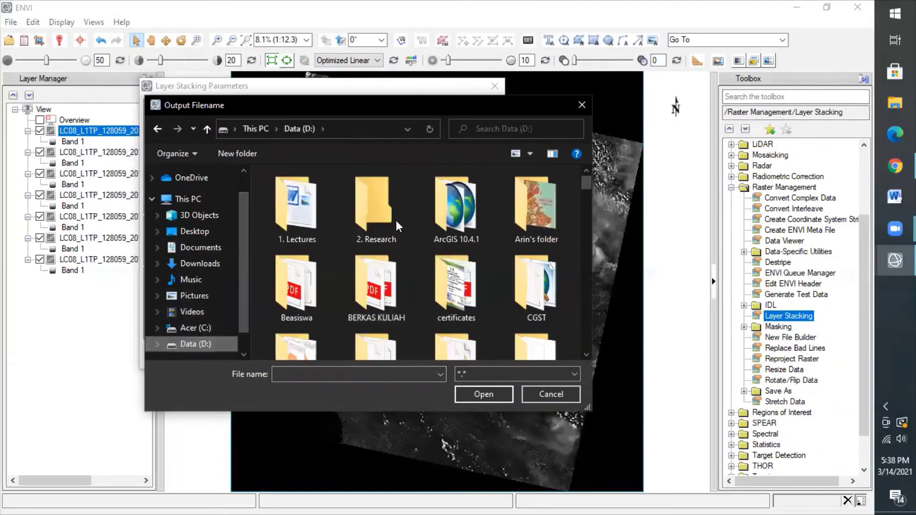
pyautogui.doubleClick(367, 209)
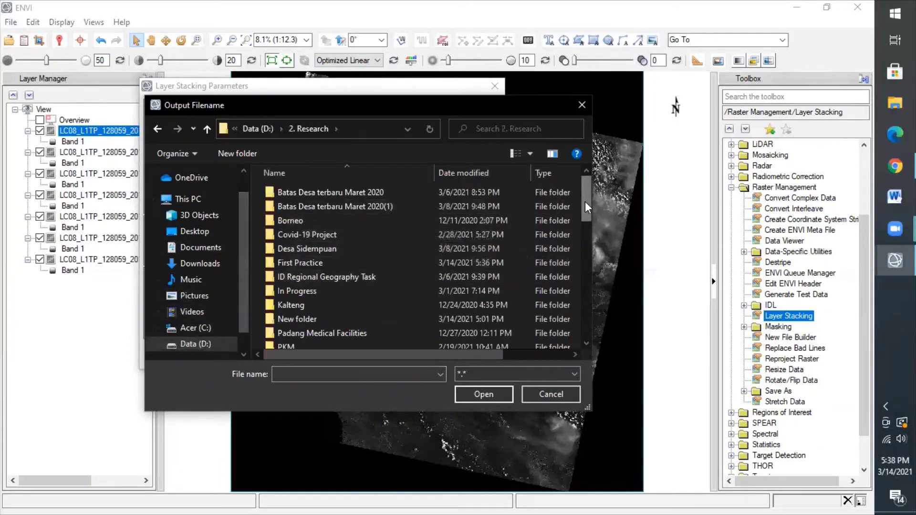
pyautogui.scroll(-6, 583, 262)
pyautogui.scroll(5, 579, 254)
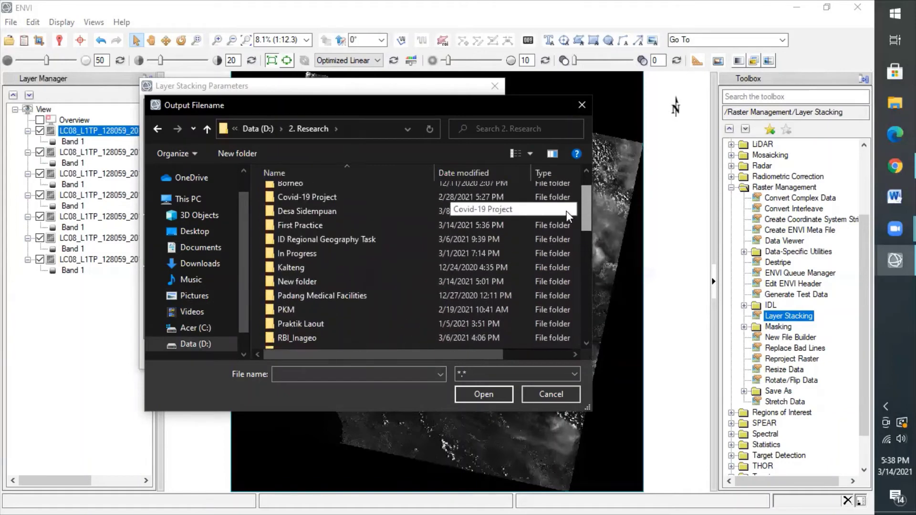
pyautogui.doubleClick(277, 225)
pyautogui.click(333, 374)
pyautogui.write('Stacked')
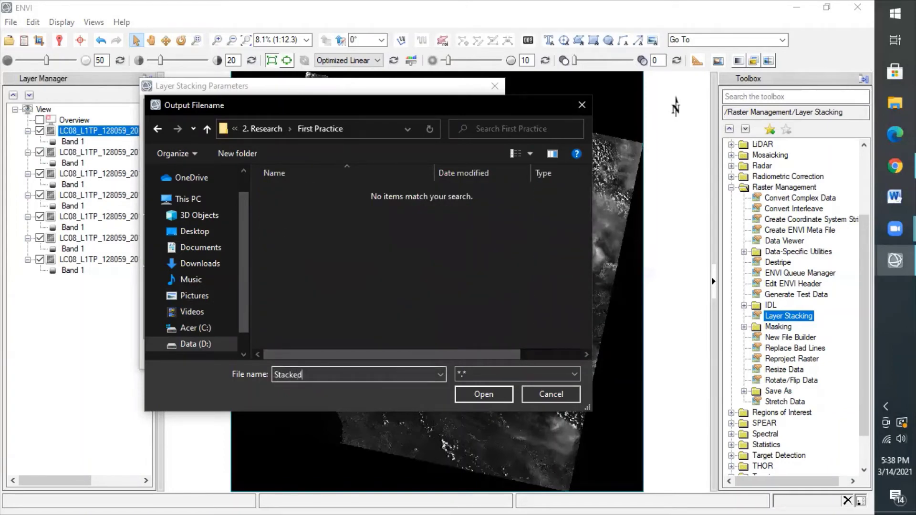
pyautogui.write('_Layer')
pyautogui.click(484, 396)
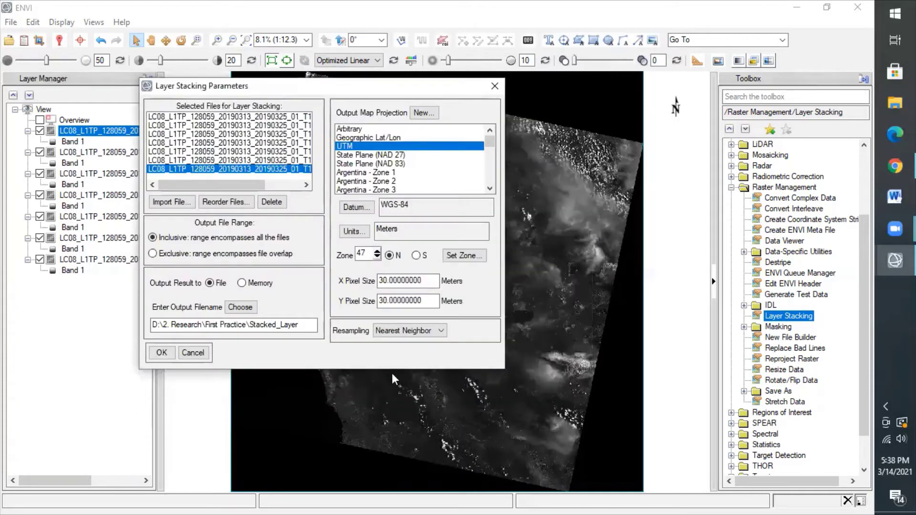
# - Confirm the WGS-84 datum and run layer stacking to create Stacked_Layer
pyautogui.click(419, 215)
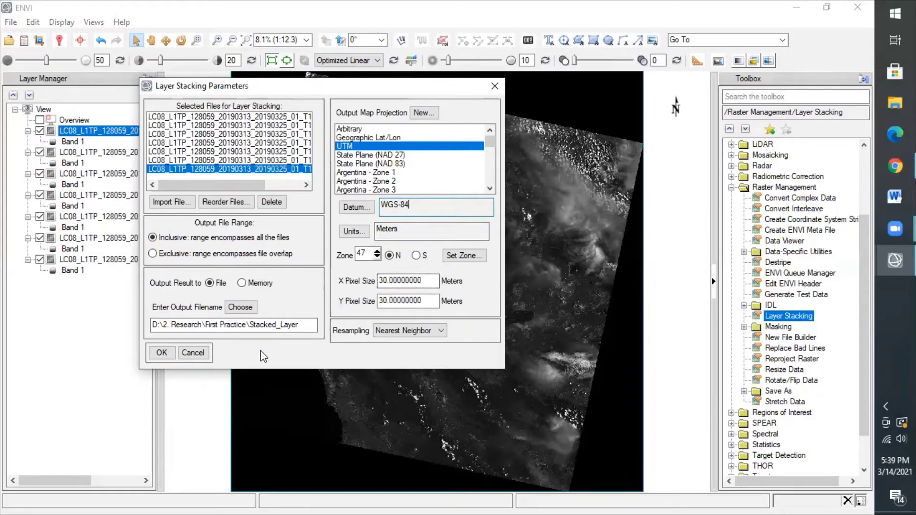
pyautogui.click(161, 353)
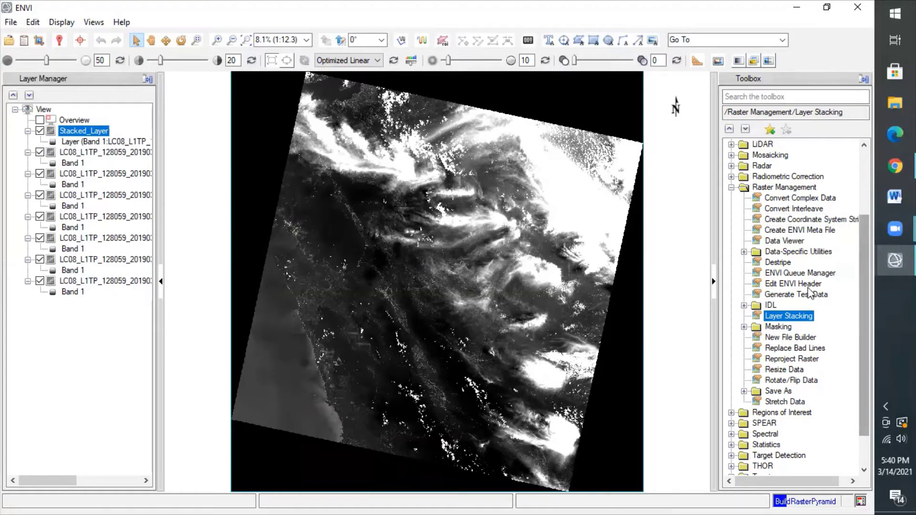
# - Open the header of Stacked_Layer (7581 samples, 7731 lines, 7 bands) for editing
pyautogui.doubleClick(800, 285)
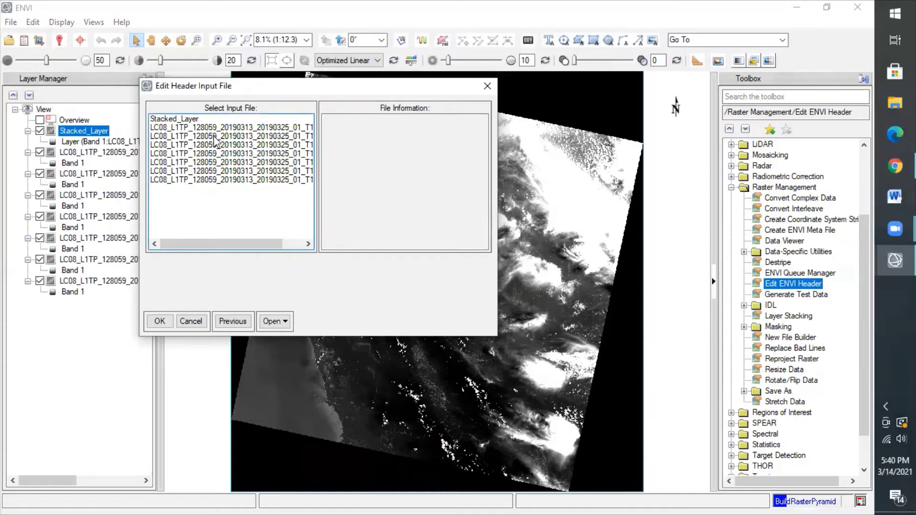
pyautogui.click(198, 120)
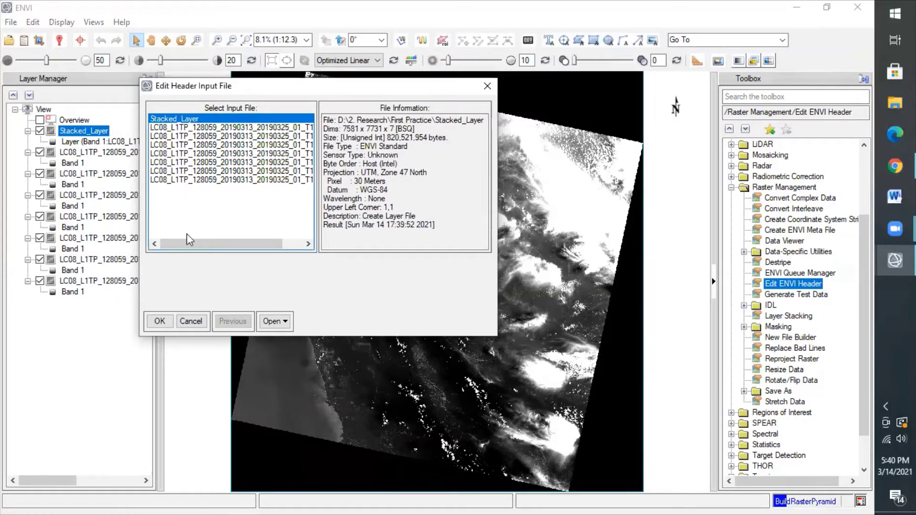
pyautogui.click(159, 320)
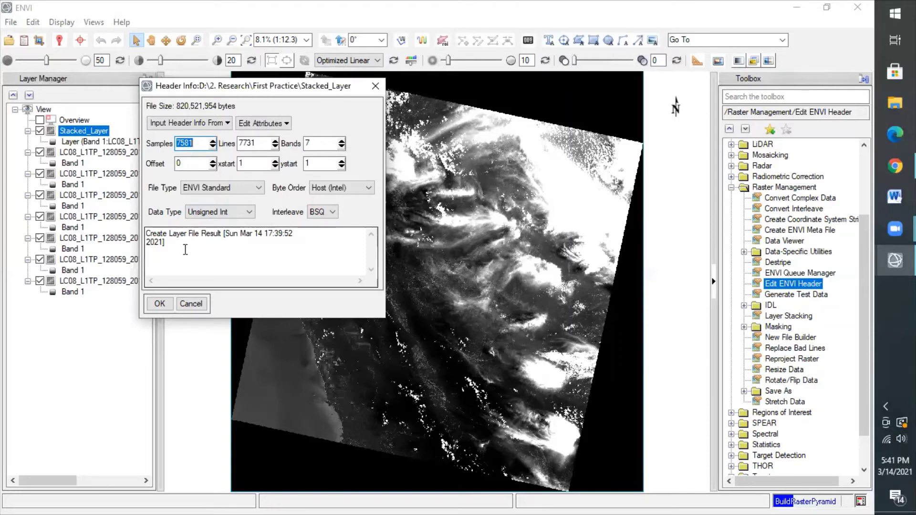
# - In the band name editor, rename the first four bands Band 1, Band 2, Band 3 and Band 4
pyautogui.click(252, 122)
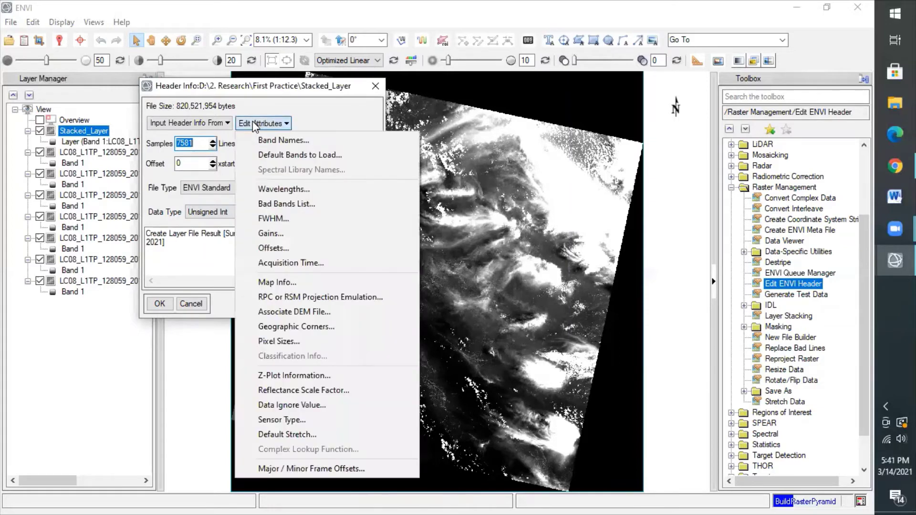
pyautogui.click(266, 142)
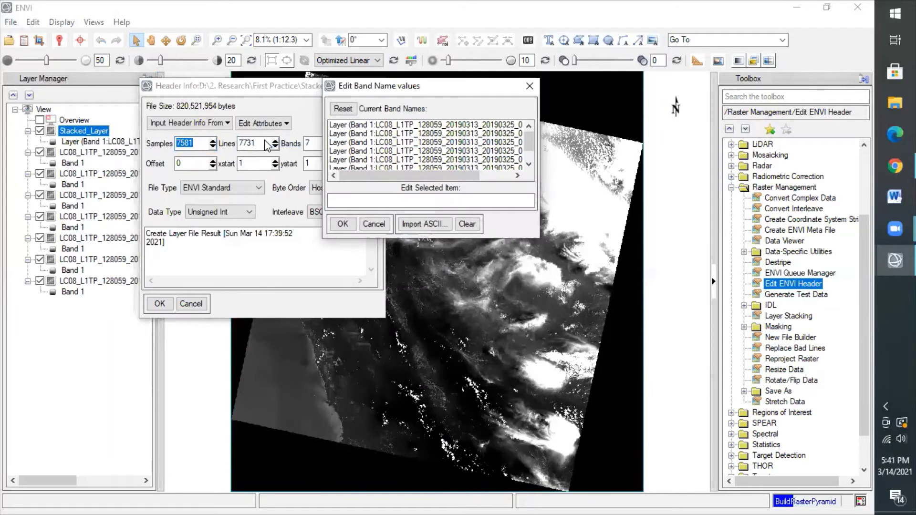
pyautogui.click(396, 125)
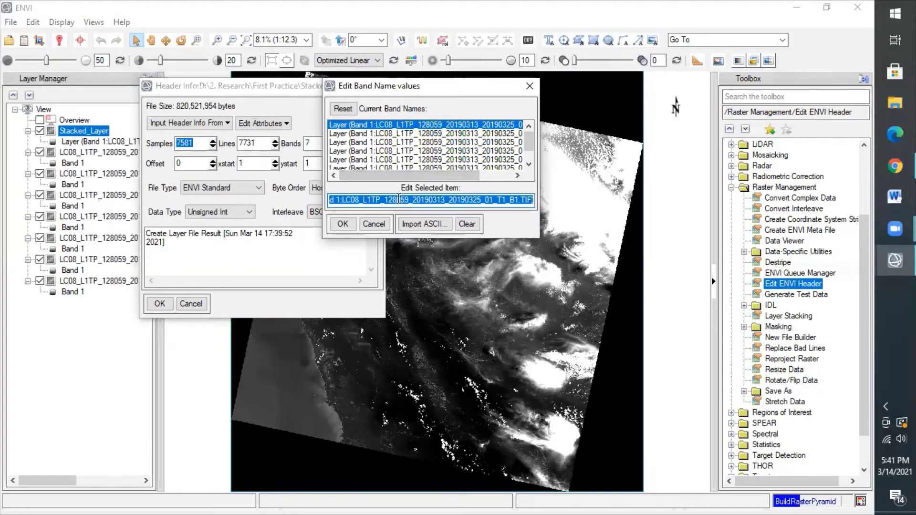
pyautogui.write('Ba')
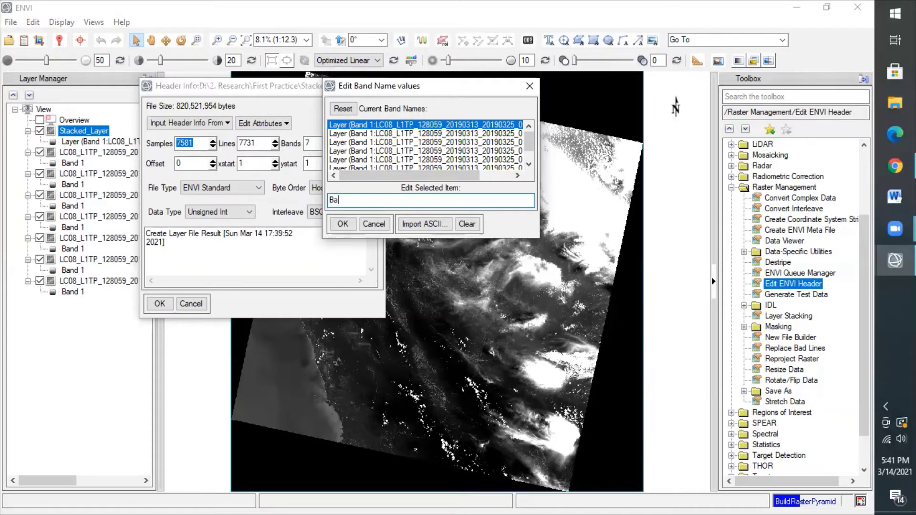
pyautogui.write('nd 1')
pyautogui.click(372, 138)
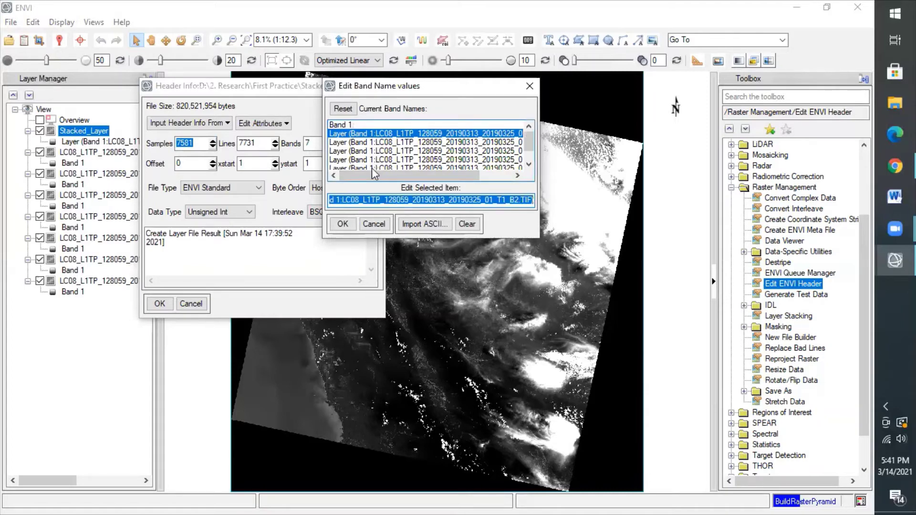
pyautogui.write('Band 2')
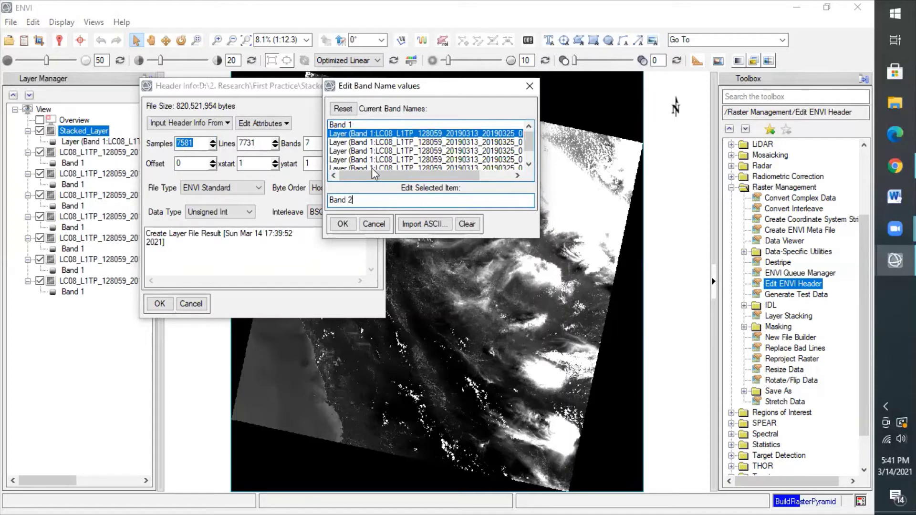
pyautogui.click(351, 143)
pyautogui.write('Band')
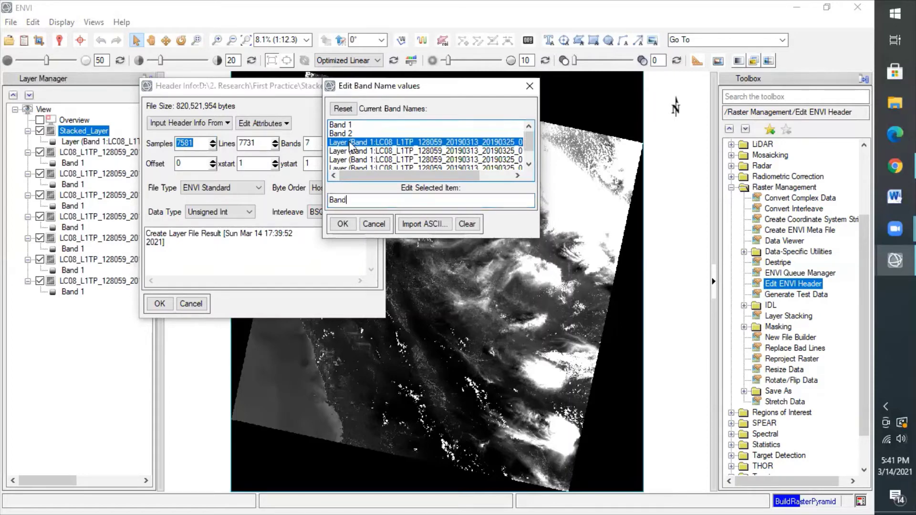
pyautogui.write(' 3')
pyautogui.click(352, 151)
pyautogui.write('Band 4')
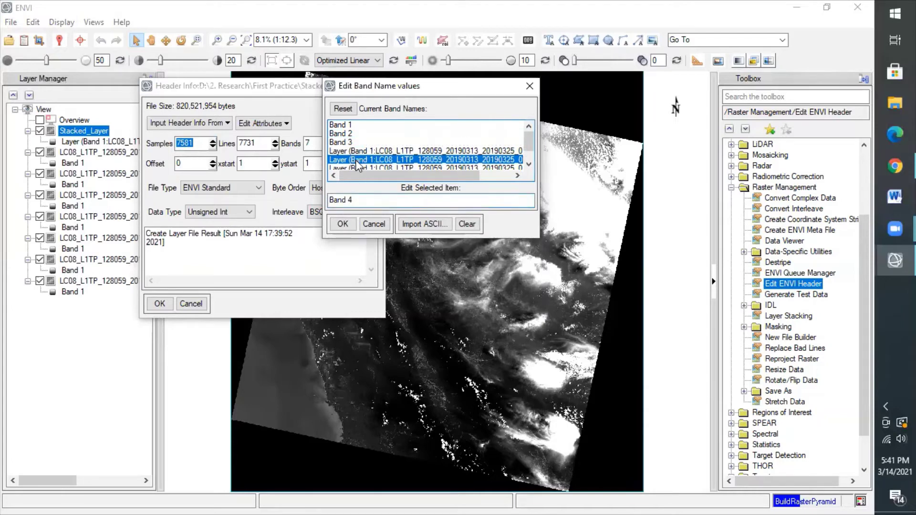
# - Rename the remaining bands Band 5, Band 6 and Band 7, then apply the names
pyautogui.press('Return')
pyautogui.write('Band 5')
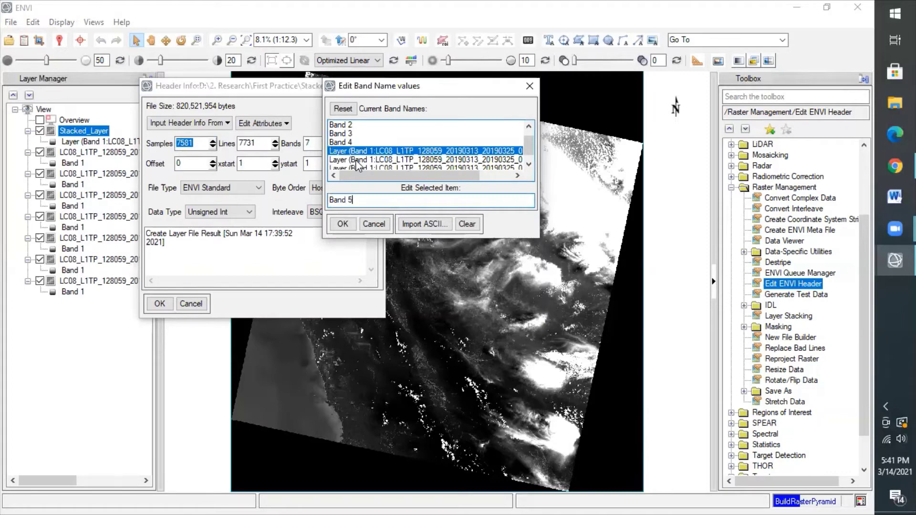
pyautogui.press('Return')
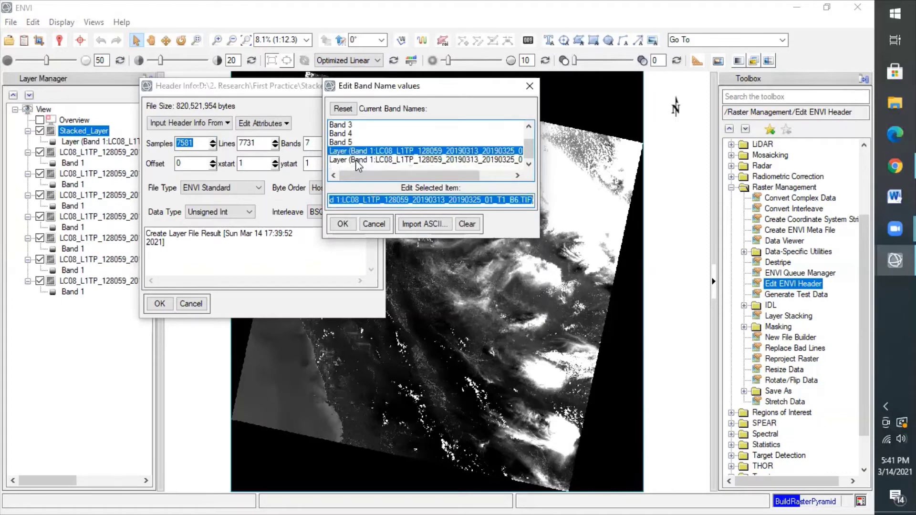
pyautogui.write('Band 6')
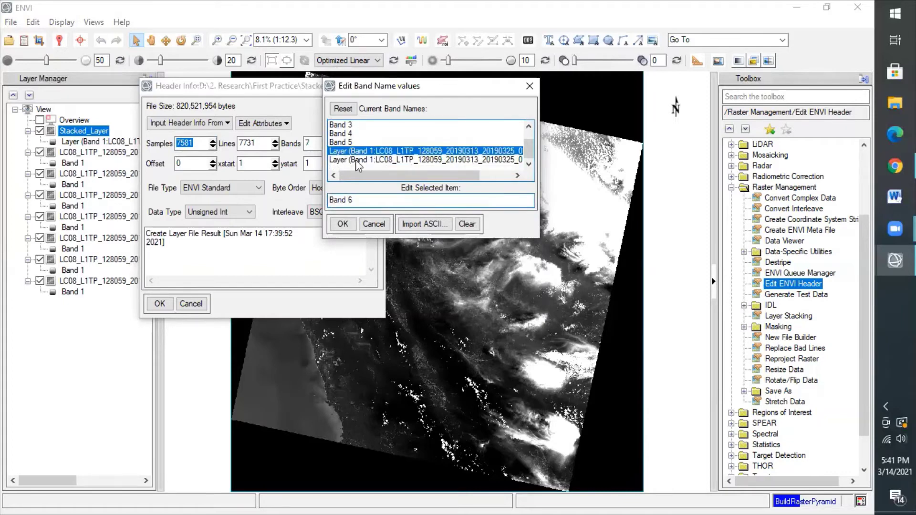
pyautogui.press('Return')
pyautogui.write('Ban')
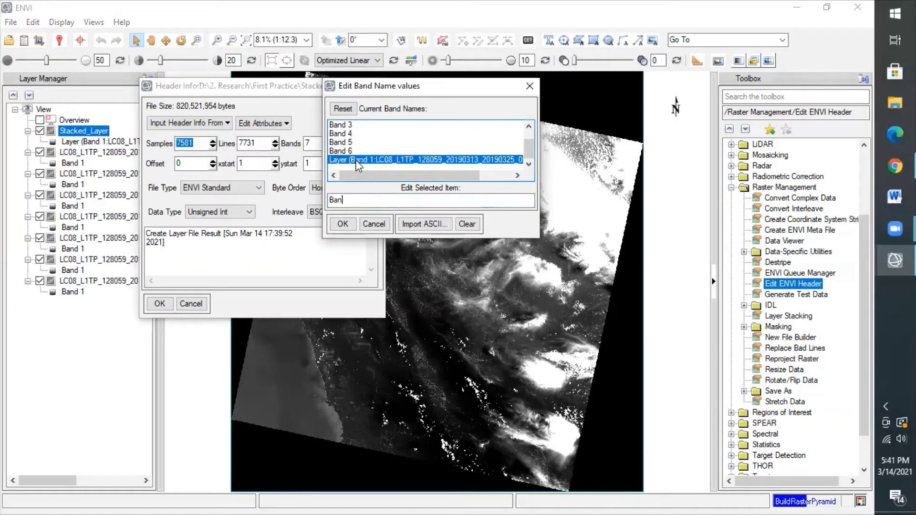
pyautogui.write('d 7')
pyautogui.press('Return')
pyautogui.click(342, 224)
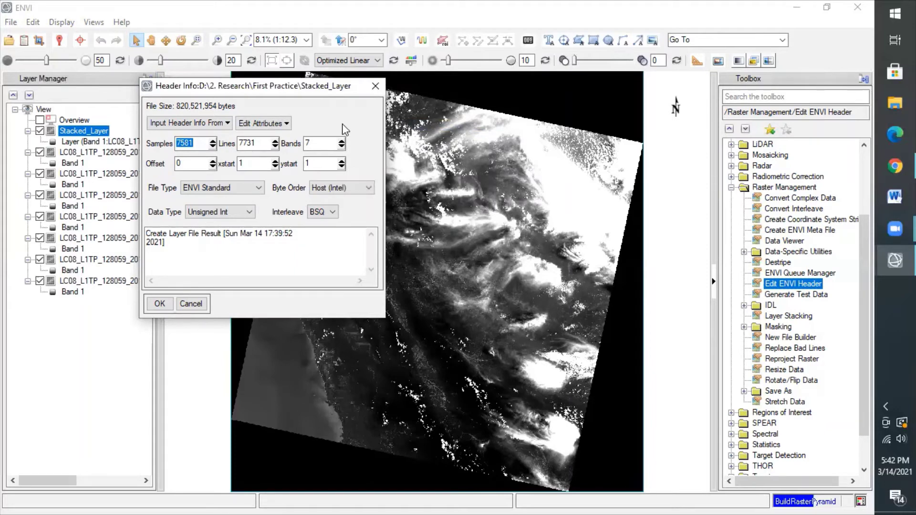
# - Enter wavelengths 0.45, 0.51, 0.59, 0.67 and 0.88 for Bands 1 to 5
pyautogui.click(284, 125)
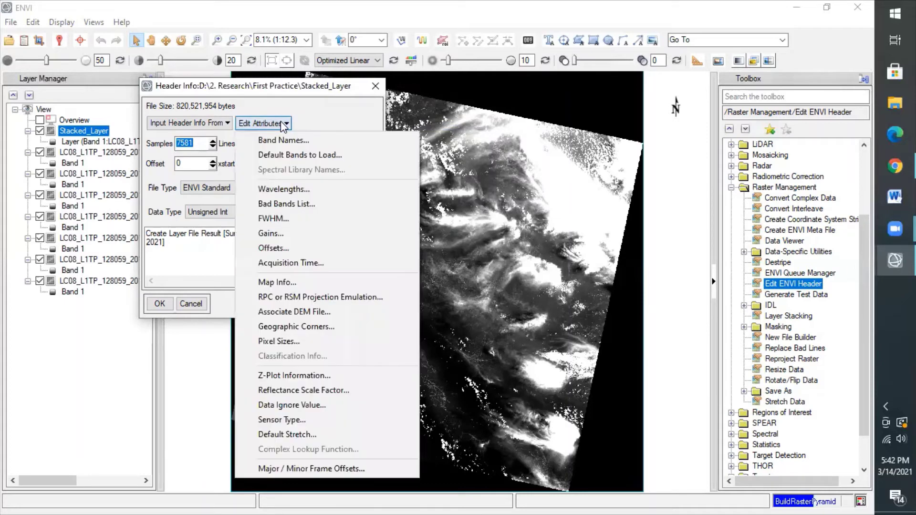
pyautogui.click(285, 190)
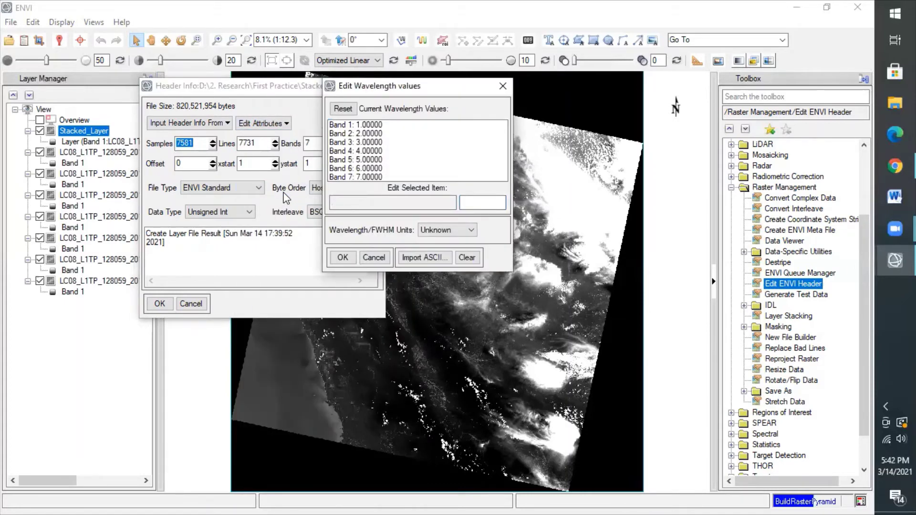
pyautogui.click(365, 128)
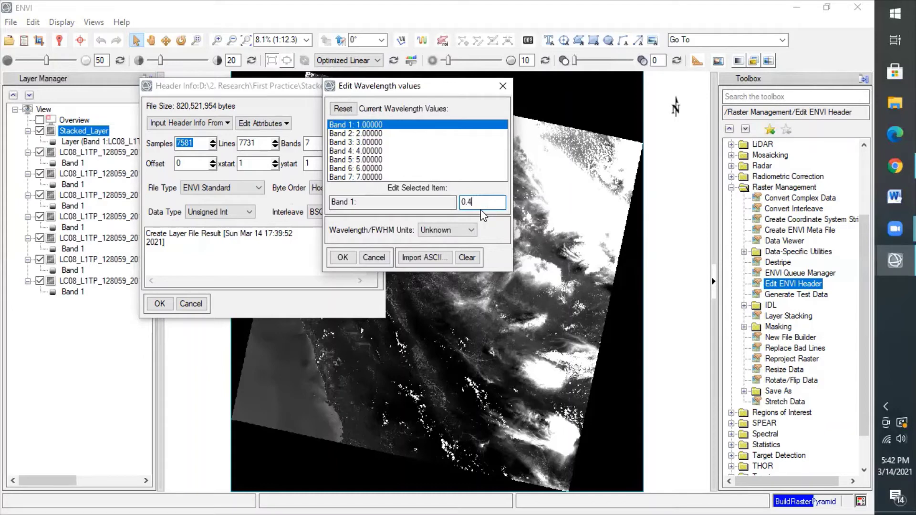
pyautogui.press('Return')
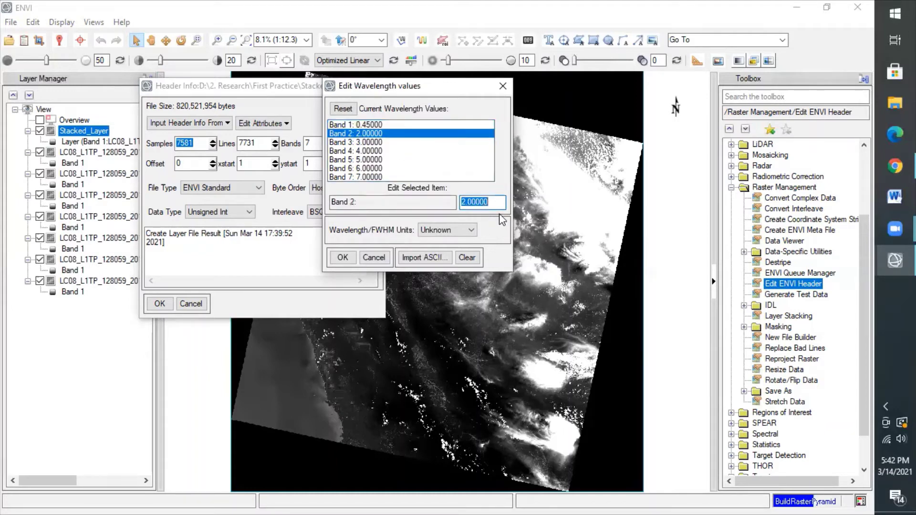
pyautogui.write('0.')
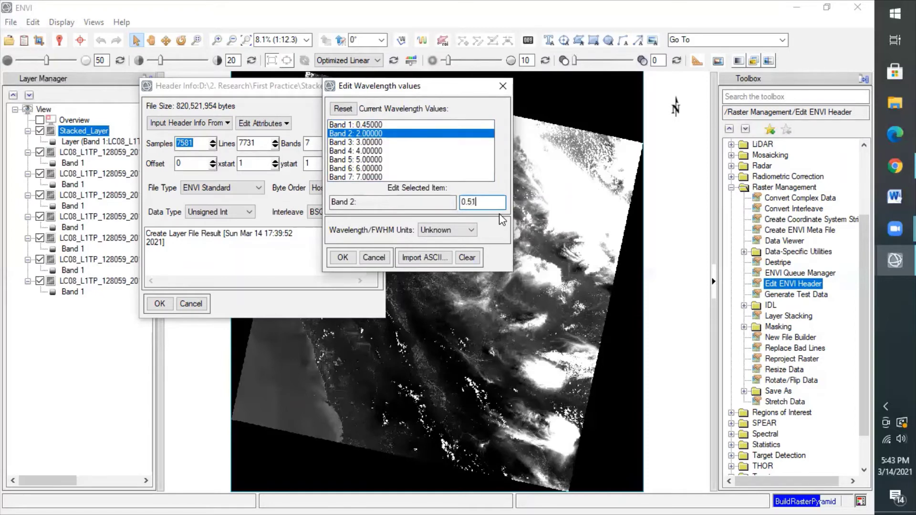
pyautogui.write('51')
pyautogui.press('Return')
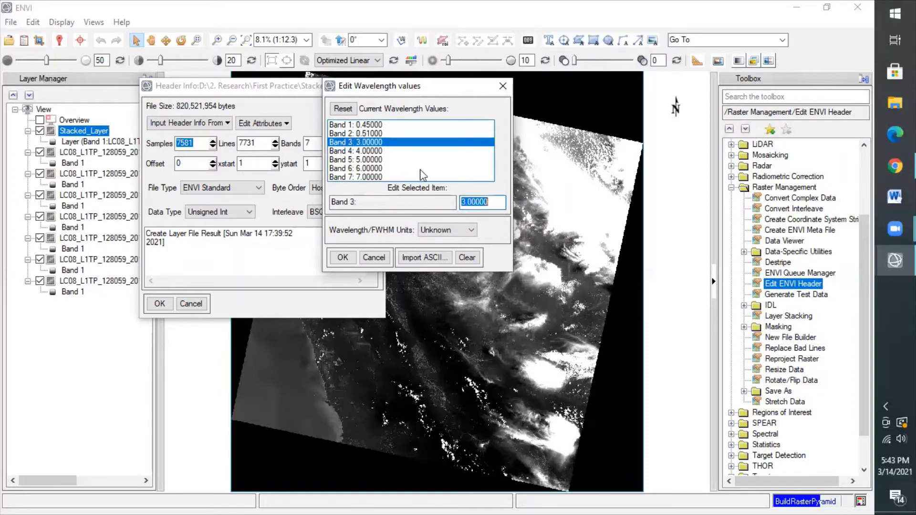
pyautogui.write('0.')
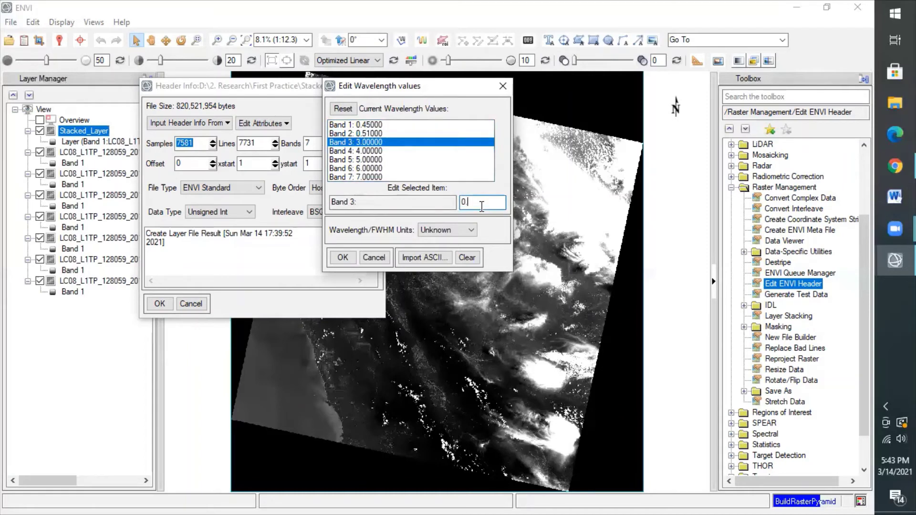
pyautogui.write('59')
pyautogui.press('Return')
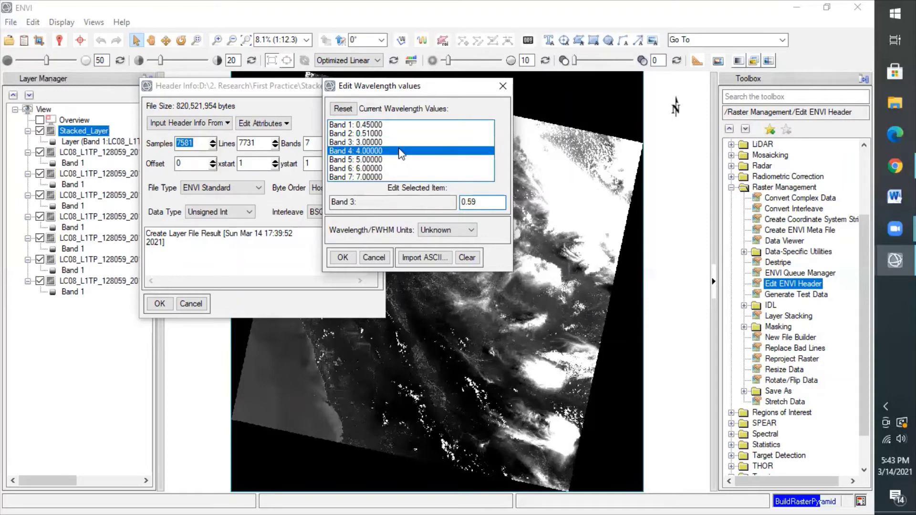
pyautogui.write('0.')
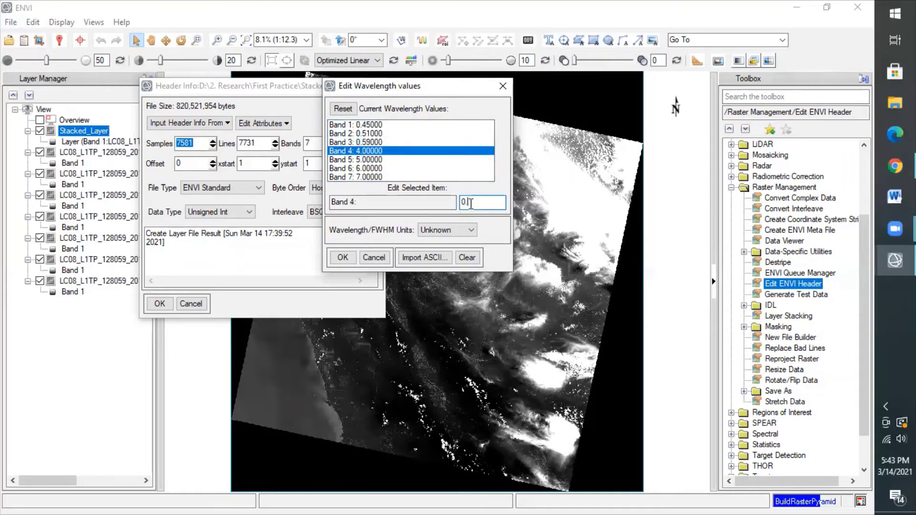
pyautogui.write('67')
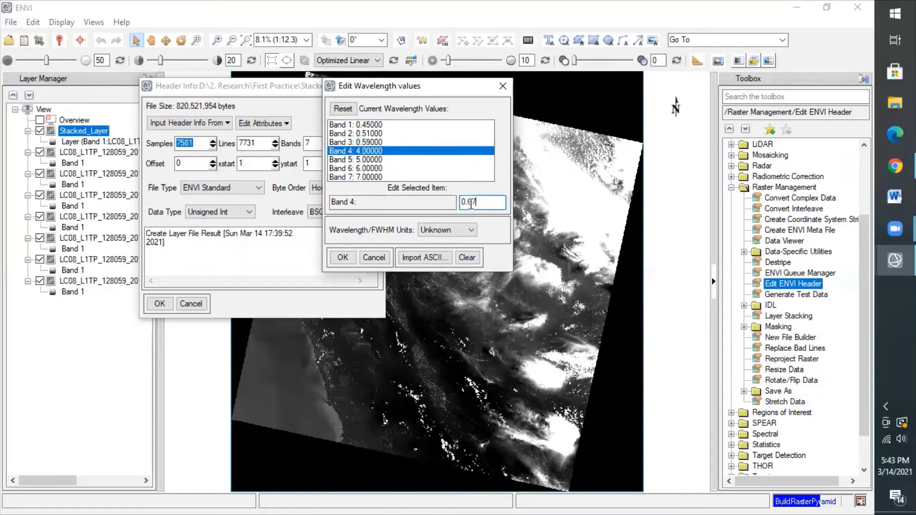
pyautogui.click(372, 160)
pyautogui.write('0')
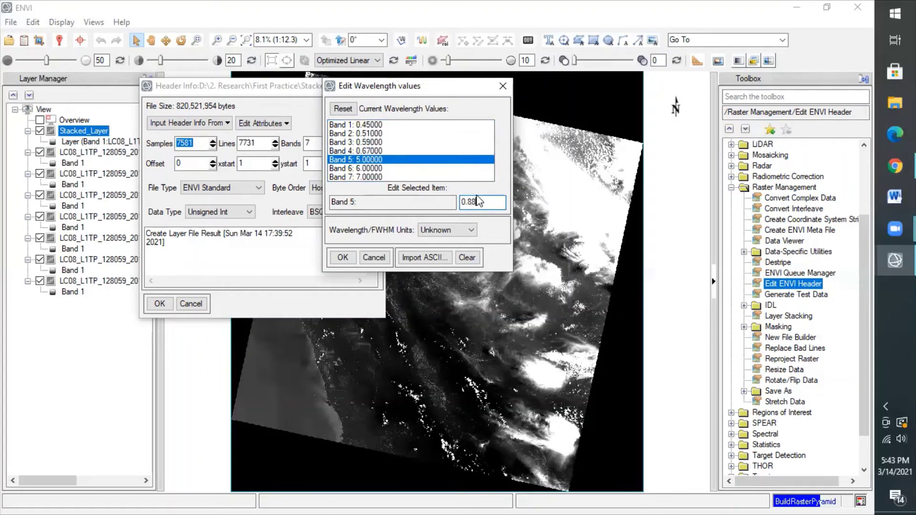
pyautogui.write('.88')
pyautogui.click(403, 170)
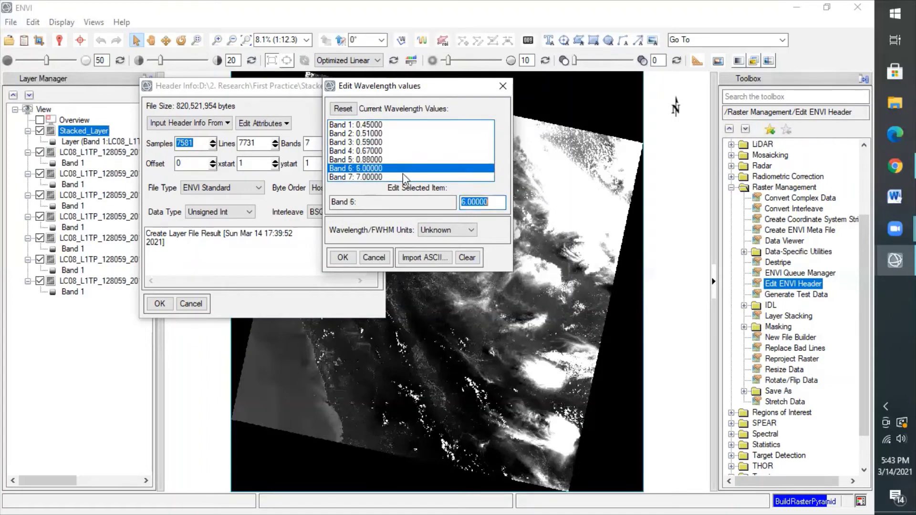
# - Enter the Band 6 wavelength and 2.29 for Band 7, set units to Micrometers, and confirm
pyautogui.write('0.')
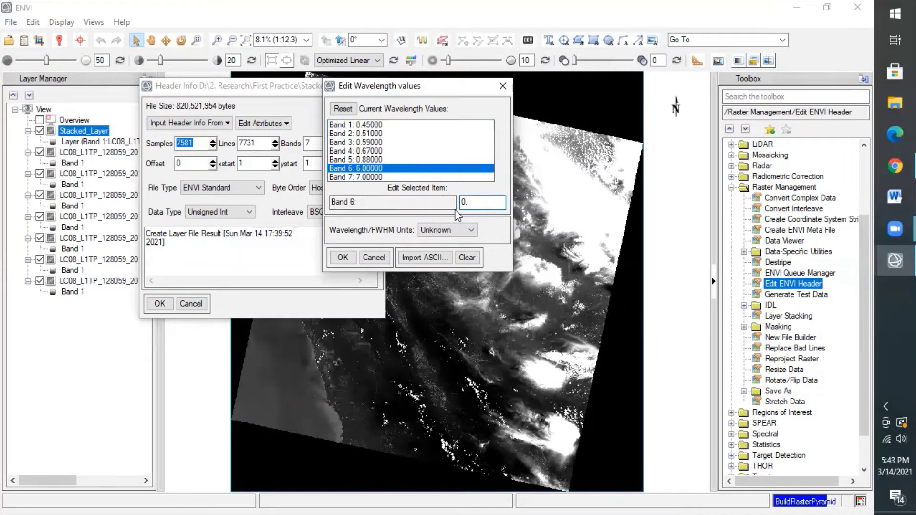
pyautogui.write('1.65')
pyautogui.click(394, 176)
pyautogui.write('2')
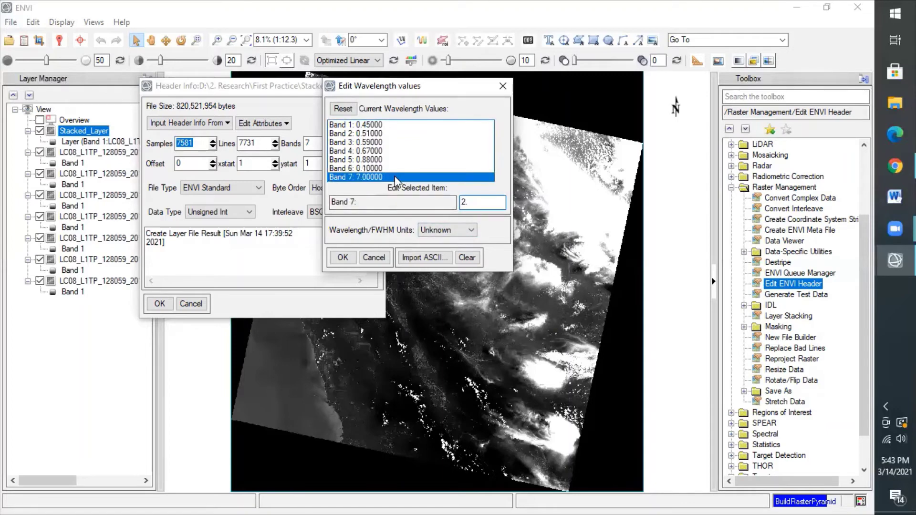
pyautogui.write('.29')
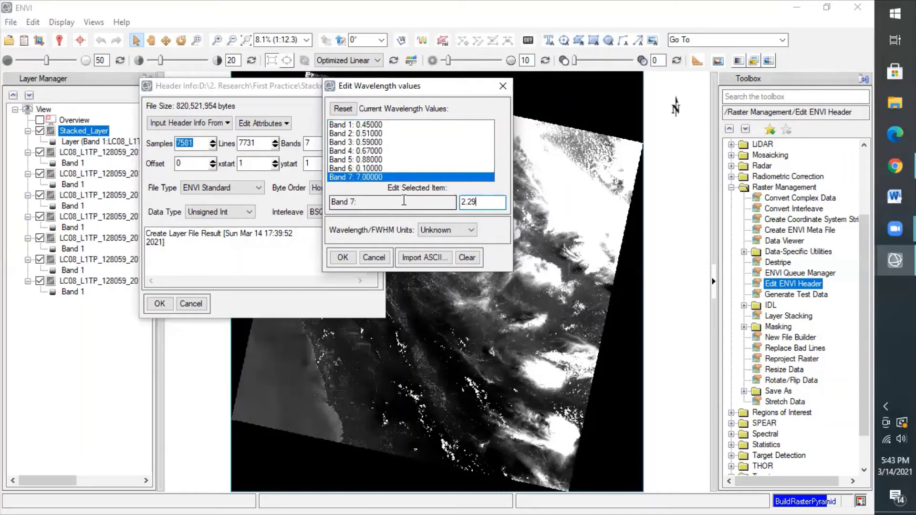
pyautogui.press('Return')
pyautogui.press('Up')
pyautogui.press('Return')
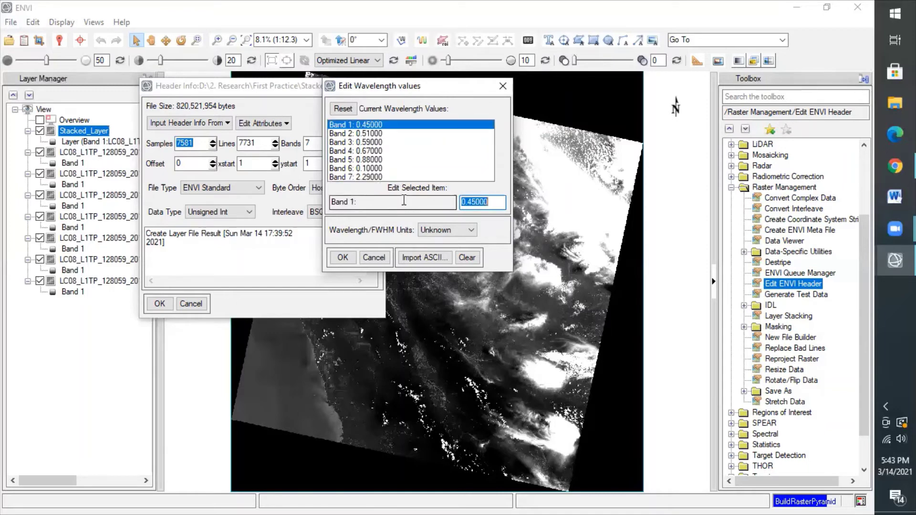
pyautogui.click(469, 230)
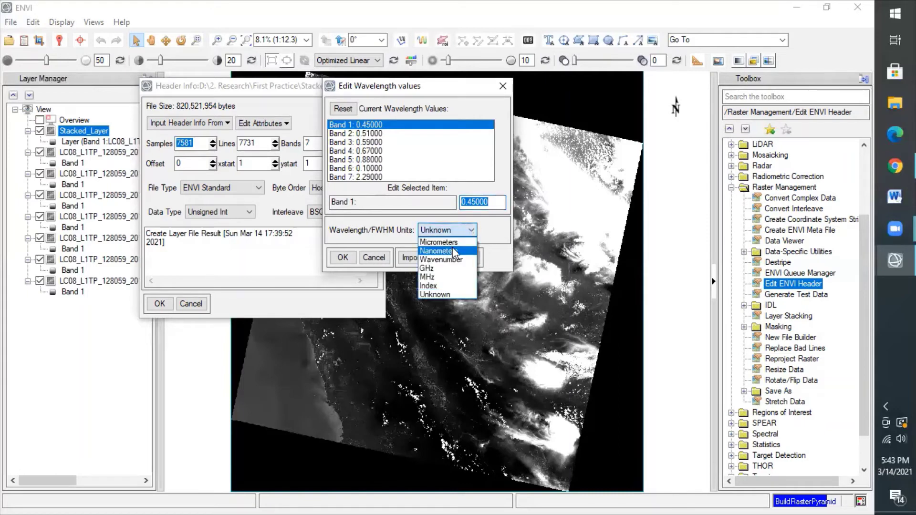
pyautogui.click(450, 241)
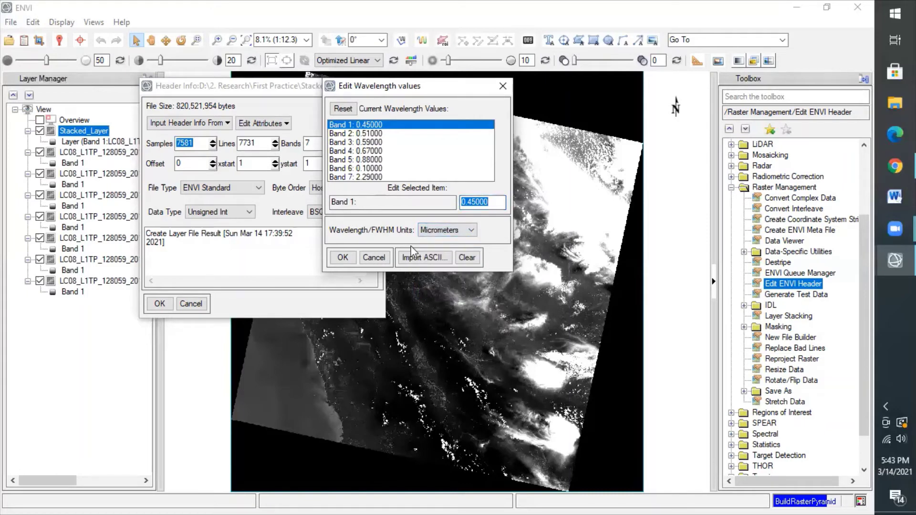
pyautogui.click(341, 258)
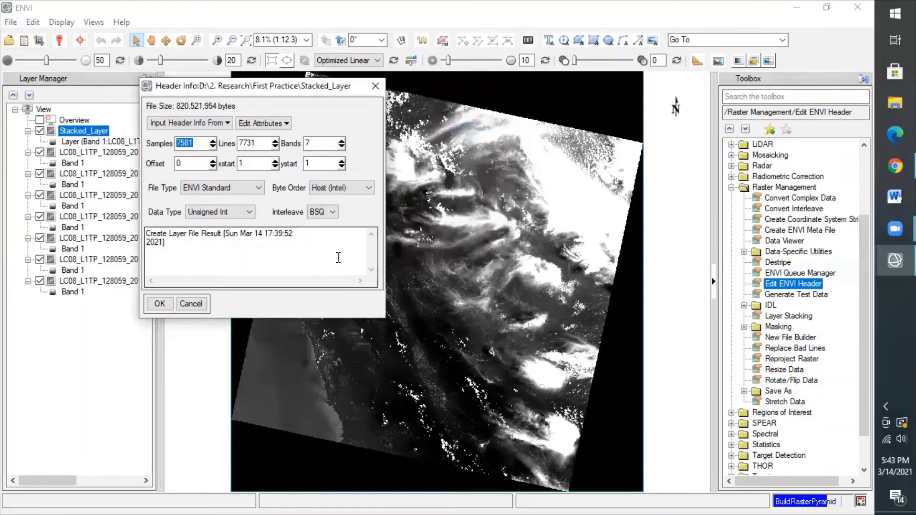
# - Apply the Header Info edits and minimize ENVI 5.1 to the desktop
pyautogui.click(169, 304)
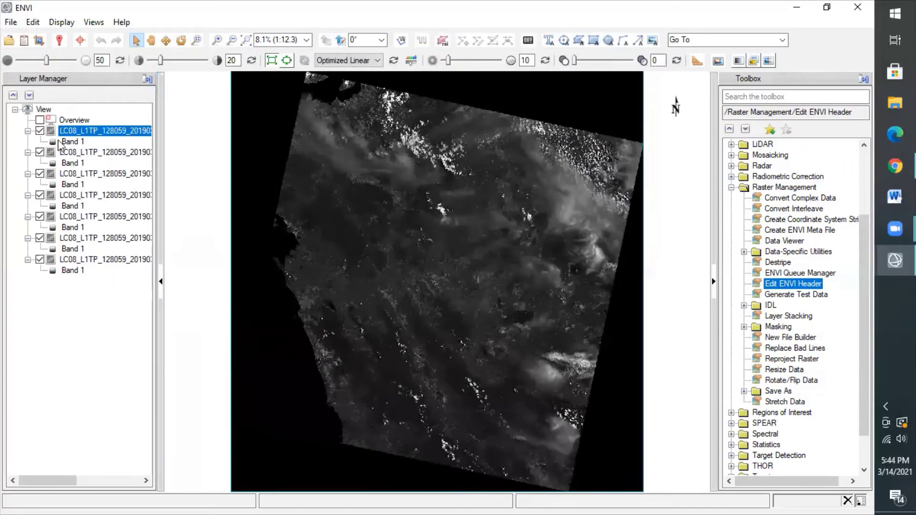
pyautogui.press('super+d')
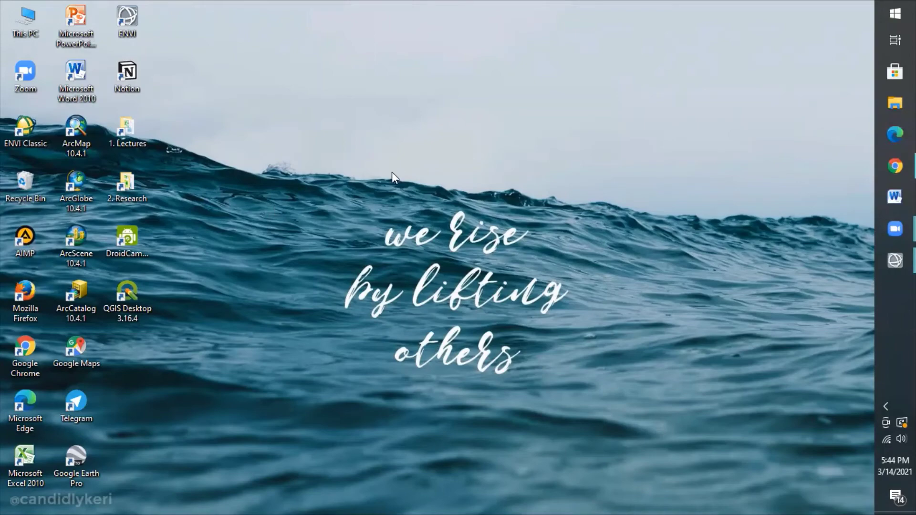
# - Launch ENVI Classic from the Start menu's ENVI 5.1 program group
pyautogui.press('super')
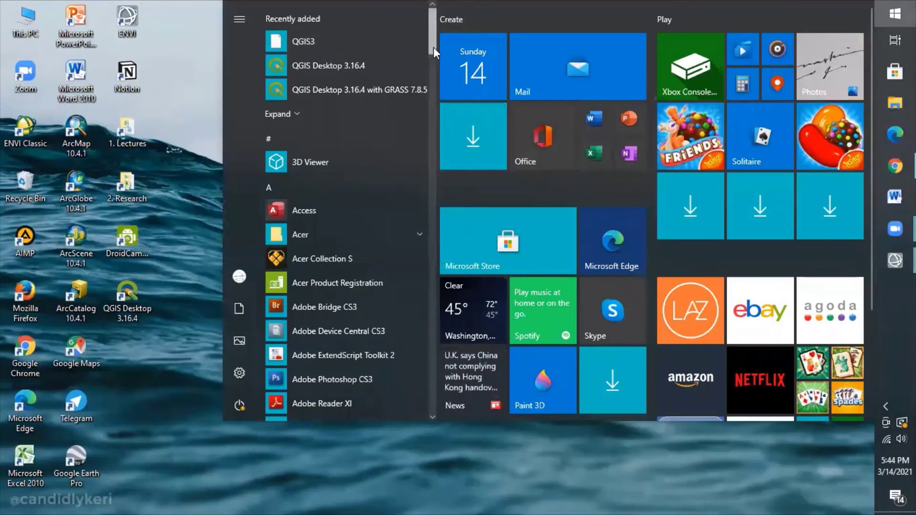
pyautogui.scroll(-5, 436, 62)
pyautogui.scroll(-5, 437, 73)
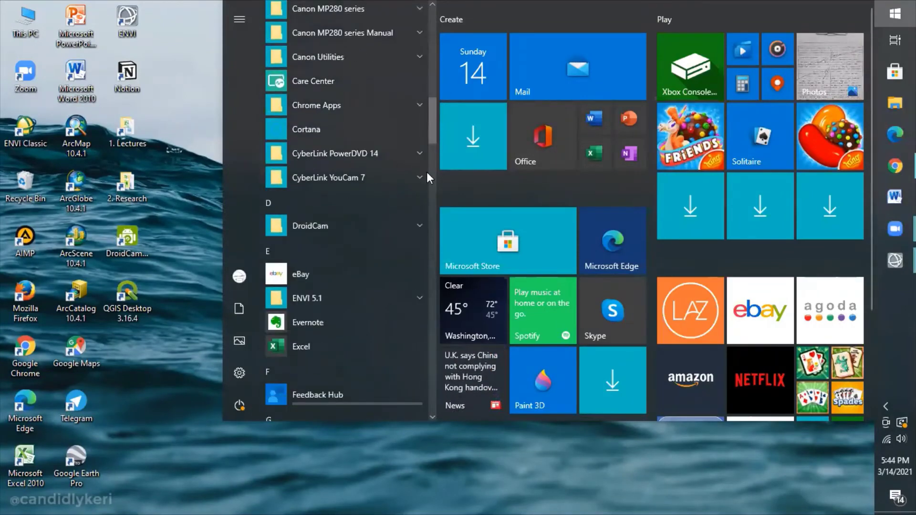
pyautogui.click(391, 301)
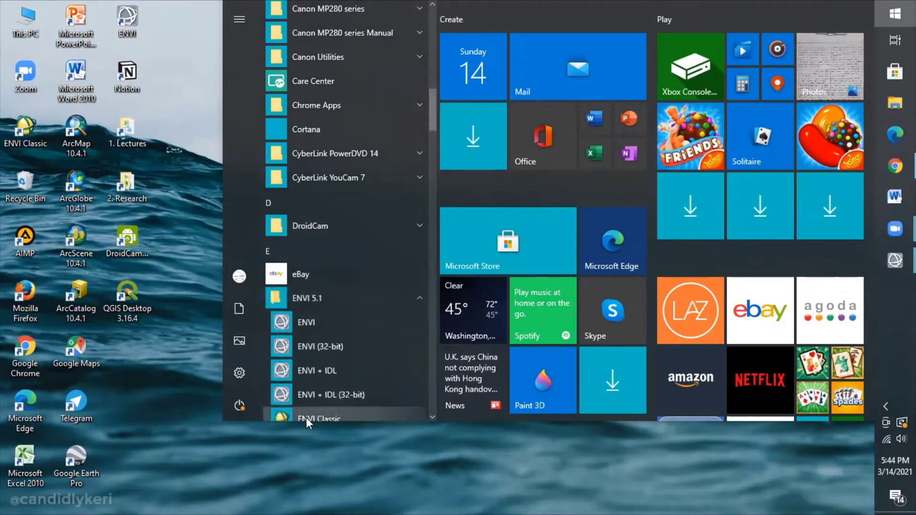
pyautogui.click(305, 417)
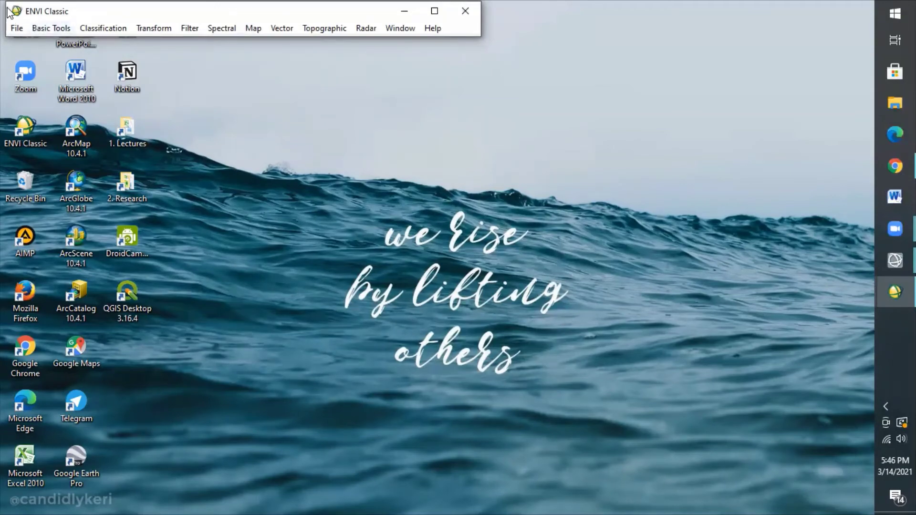
# - Open the LC08 band TIFFs B1–B7 from D:\Landsat 8\2019C
pyautogui.click(21, 32)
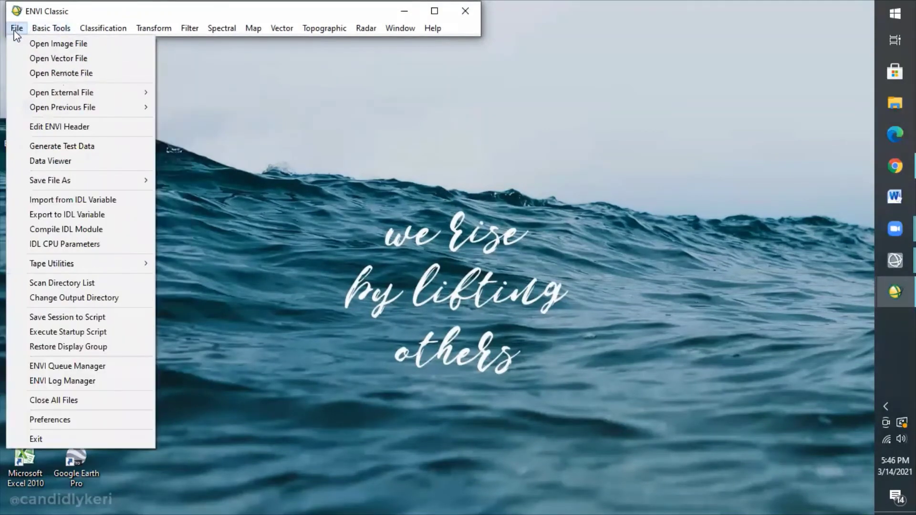
pyautogui.click(27, 48)
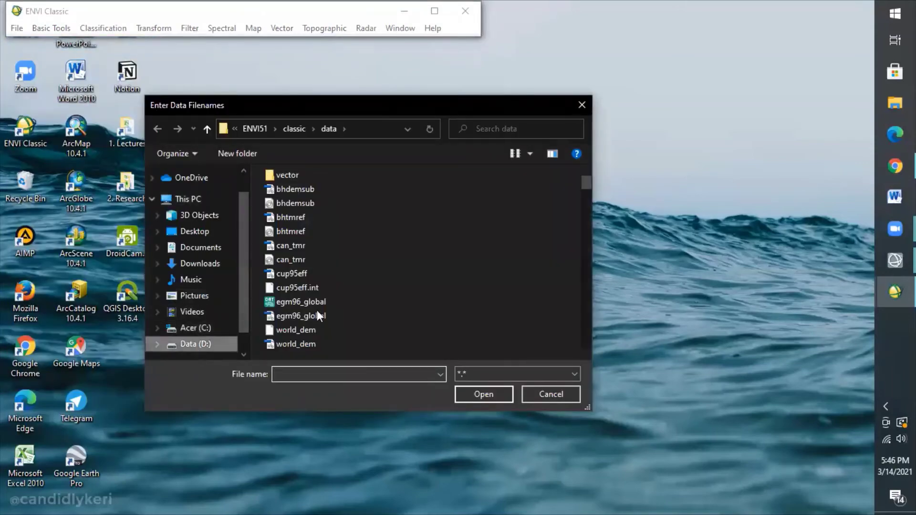
pyautogui.click(193, 344)
pyautogui.moveTo(586, 355); pyautogui.dragTo(586, 355)
pyautogui.doubleClick(279, 303)
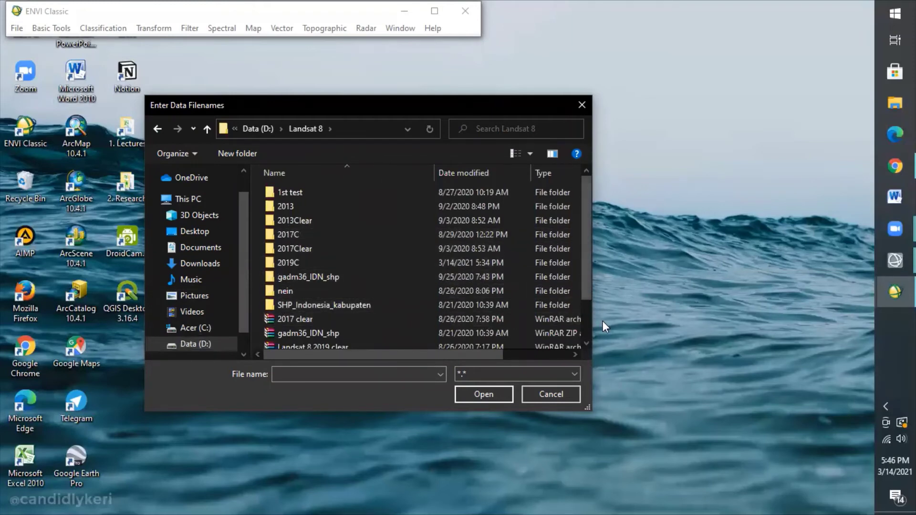
pyautogui.scroll(-1, 589, 341)
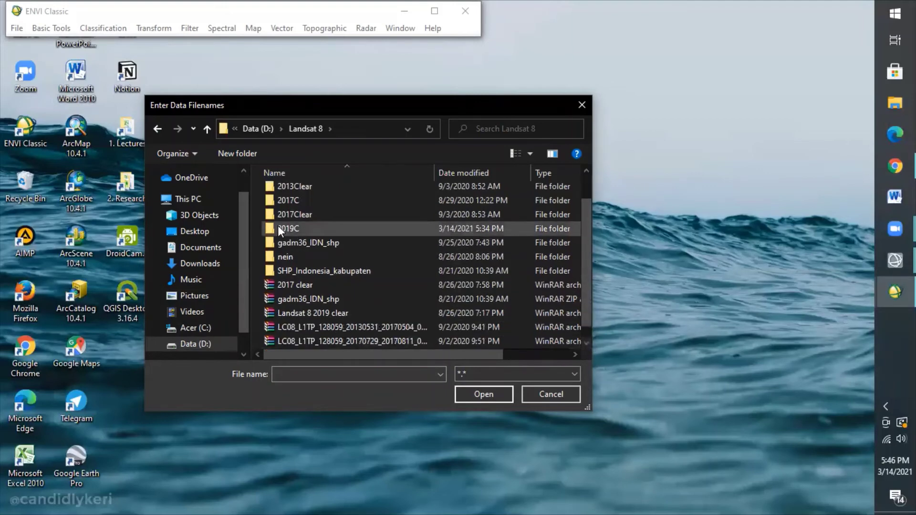
pyautogui.doubleClick(278, 228)
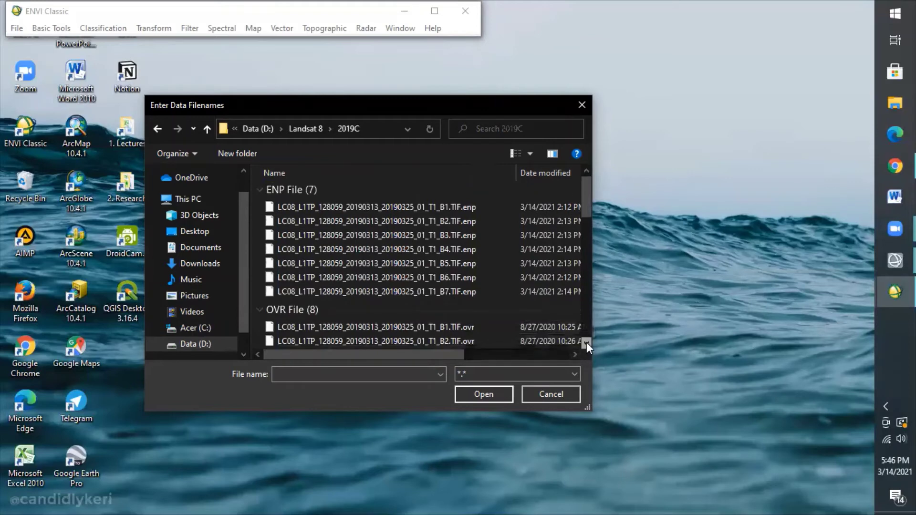
pyautogui.scroll(-3, 586, 342)
pyautogui.scroll(-4, 586, 342)
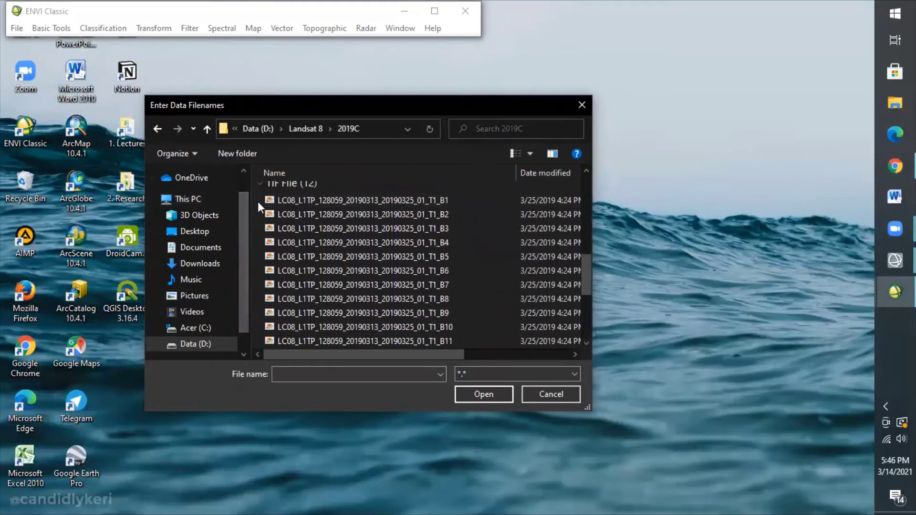
pyautogui.moveTo(258, 202); pyautogui.dragTo(345, 281)
pyautogui.click(469, 393)
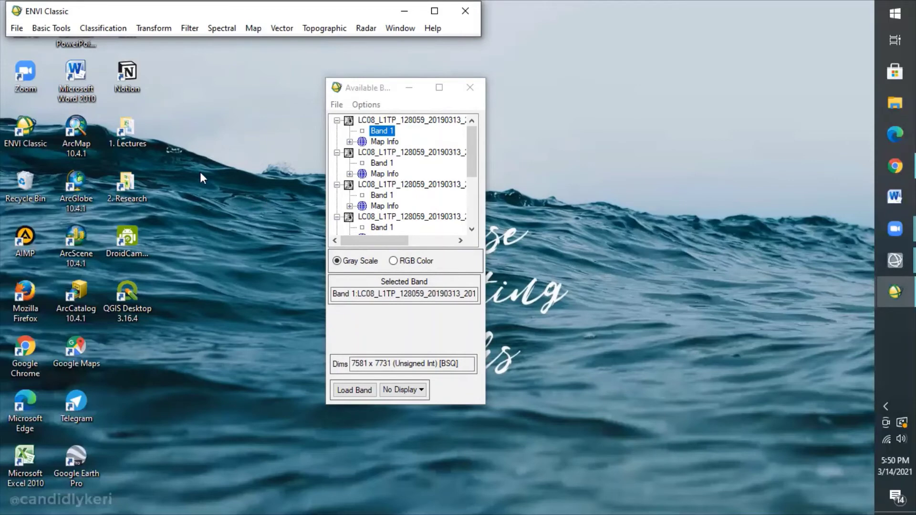
# - Start Layer Stacking and import all seven LC08 band files as inputs
pyautogui.click(59, 30)
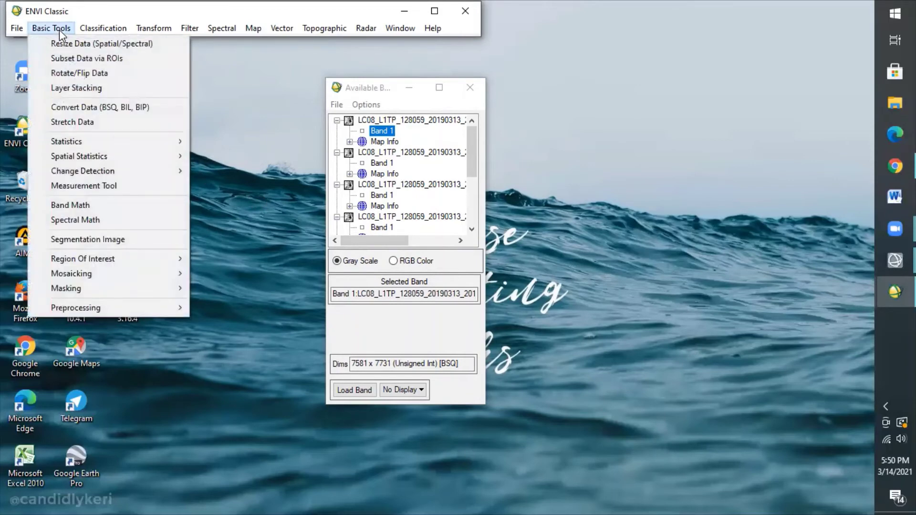
pyautogui.click(93, 88)
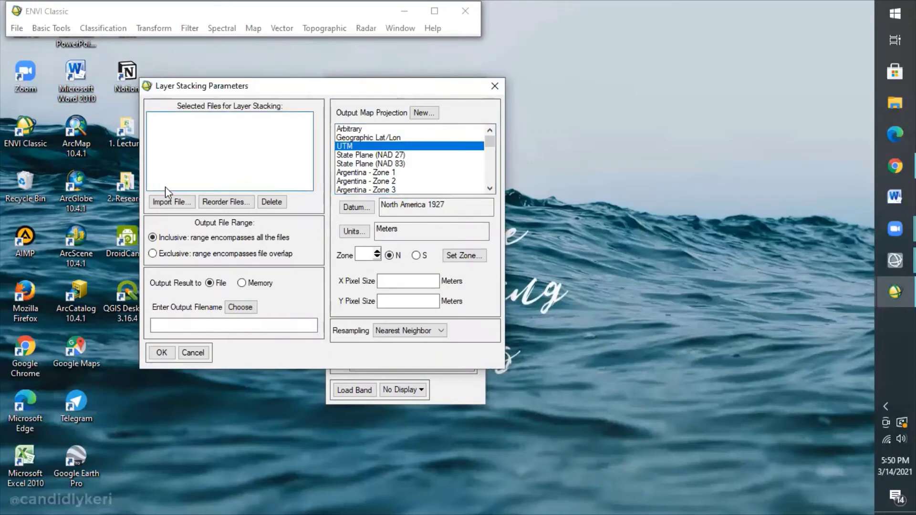
pyautogui.click(171, 202)
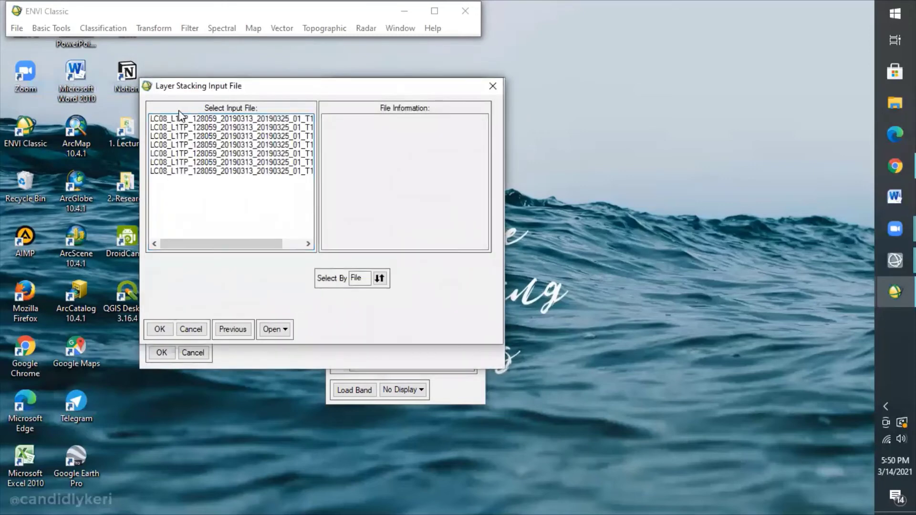
pyautogui.moveTo(178, 119); pyautogui.dragTo(182, 204)
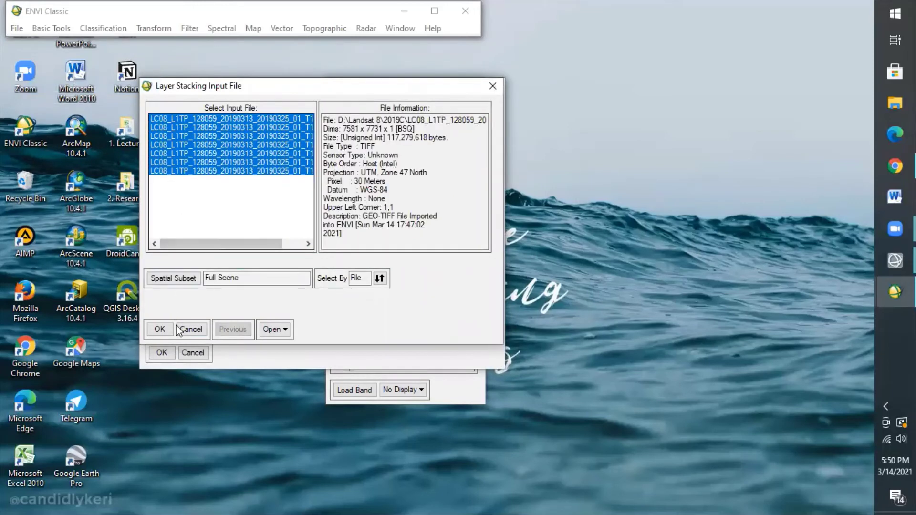
pyautogui.click(160, 329)
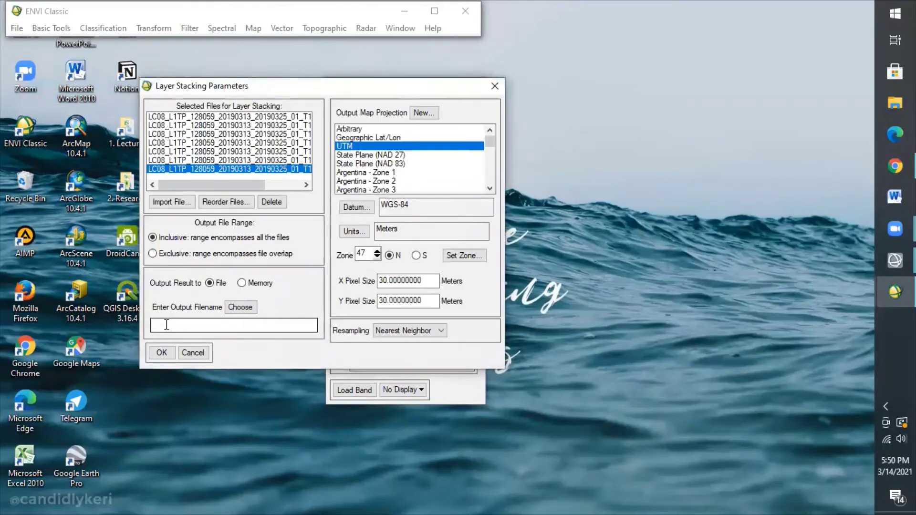
pyautogui.moveTo(165, 187); pyautogui.dragTo(230, 187)
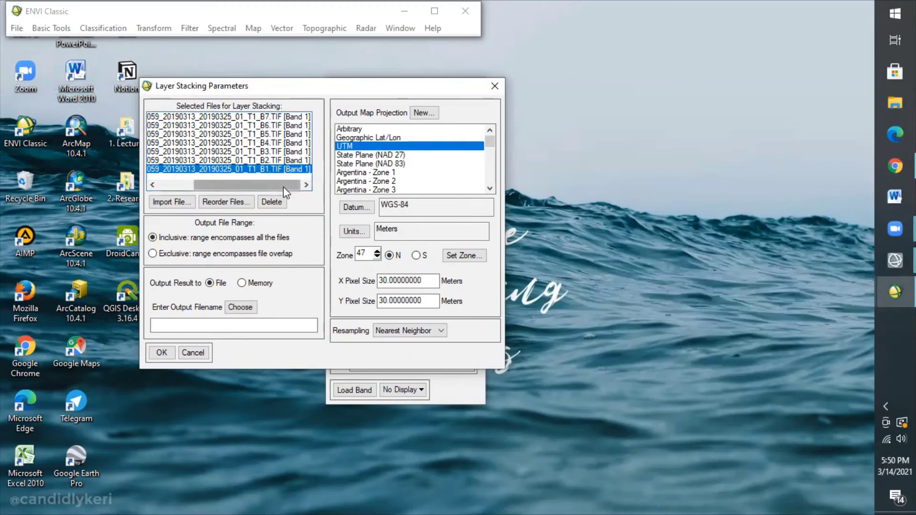
# - Reorder the stacking inputs so the bands run B1 through B7
pyautogui.click(223, 201)
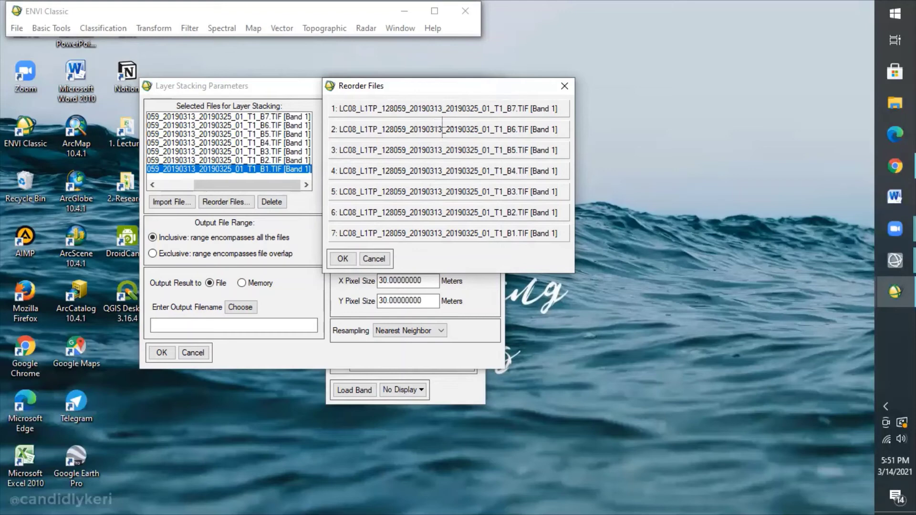
pyautogui.moveTo(443, 128); pyautogui.dragTo(473, 109)
pyautogui.moveTo(473, 233)
pyautogui.mouseDown()
pyautogui.moveTo(471, 218)
pyautogui.moveTo(471, 232)
pyautogui.mouseUp()
pyautogui.moveTo(478, 192); pyautogui.dragTo(453, 128)
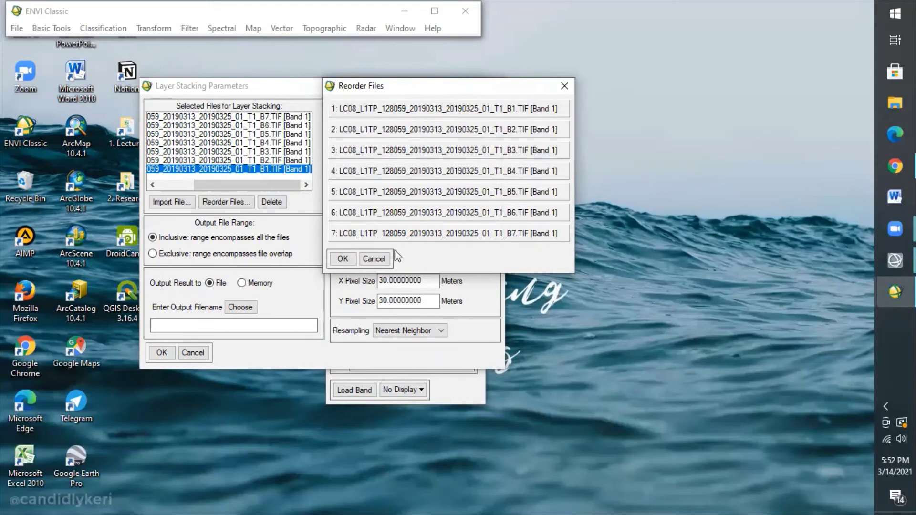
pyautogui.click(344, 259)
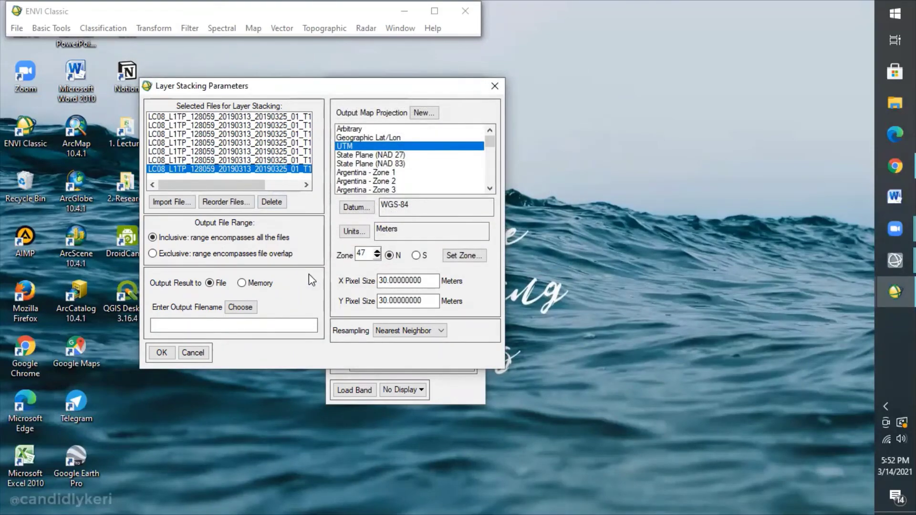
# - Set the stack output file to D:\2. Research\First Practice\Stacked_Layer2
pyautogui.click(239, 306)
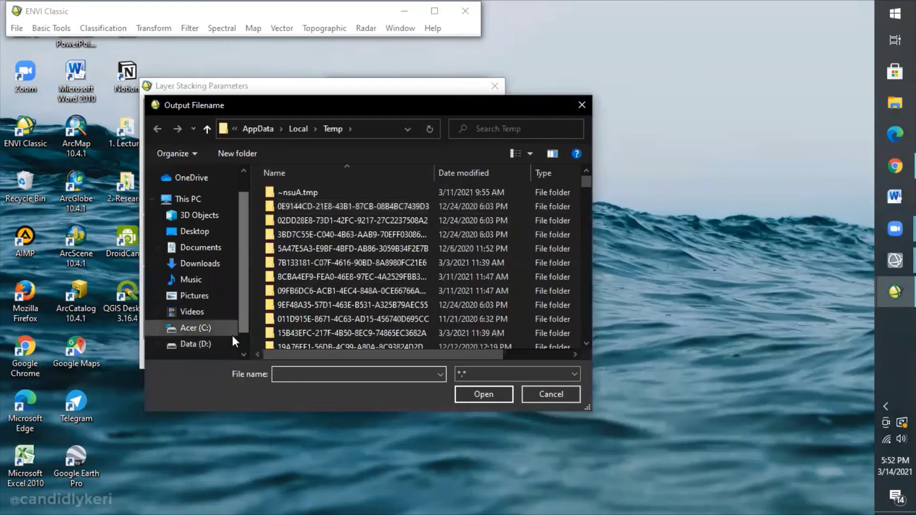
pyautogui.click(228, 344)
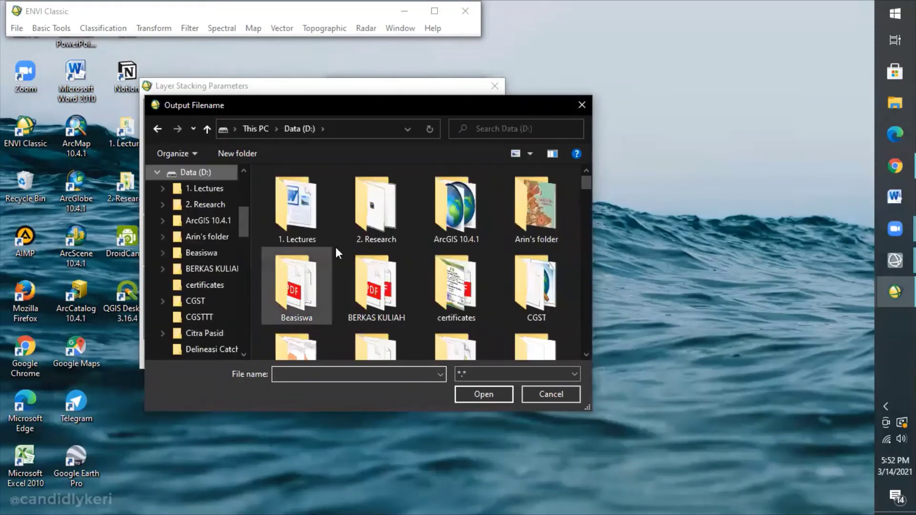
pyautogui.doubleClick(377, 205)
pyautogui.moveTo(585, 197)
pyautogui.mouseDown()
pyautogui.moveTo(586, 237)
pyautogui.moveTo(585, 207)
pyautogui.mouseUp()
pyautogui.doubleClick(357, 222)
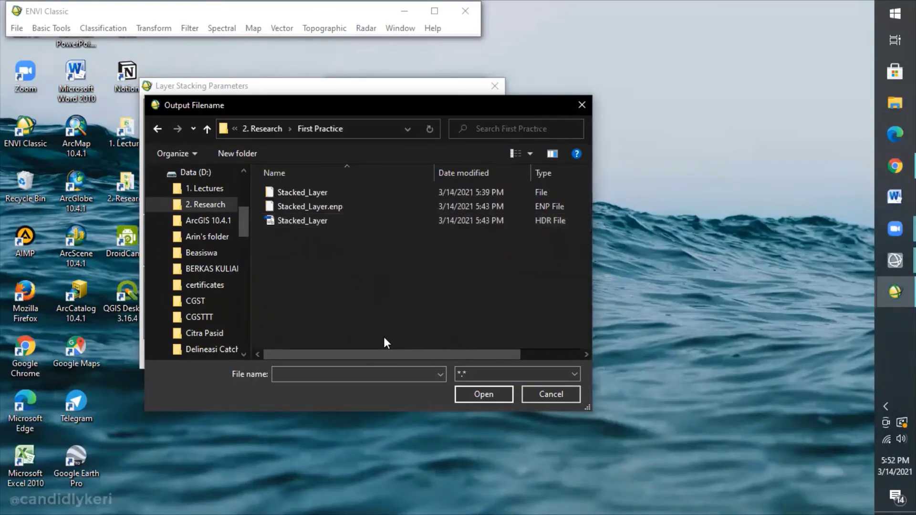
pyautogui.click(375, 377)
pyautogui.write('Stacjed')
pyautogui.press('BackSpace')
pyautogui.press('BackSpace')
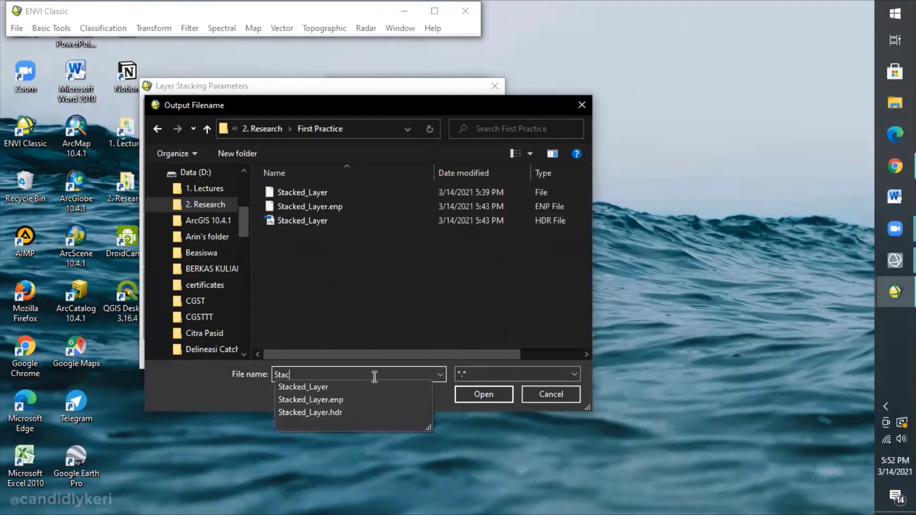
pyautogui.write('ked_Layer2')
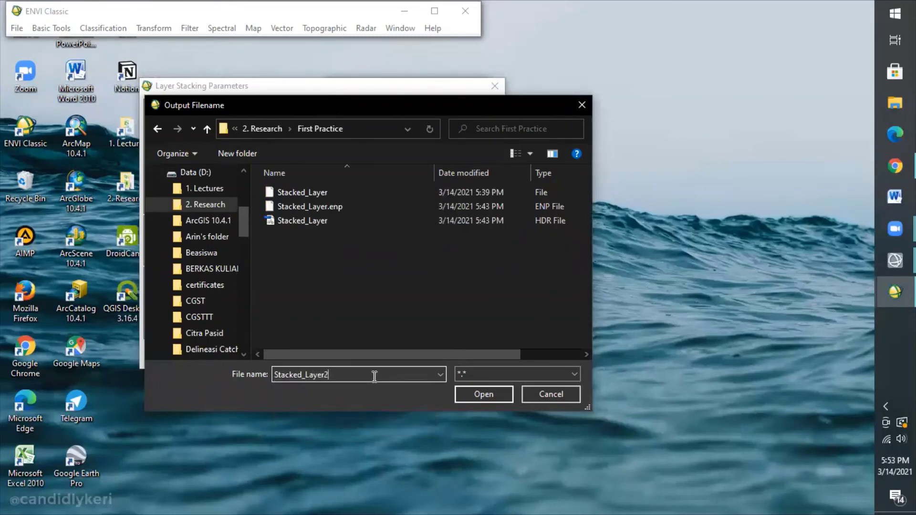
pyautogui.press('Return')
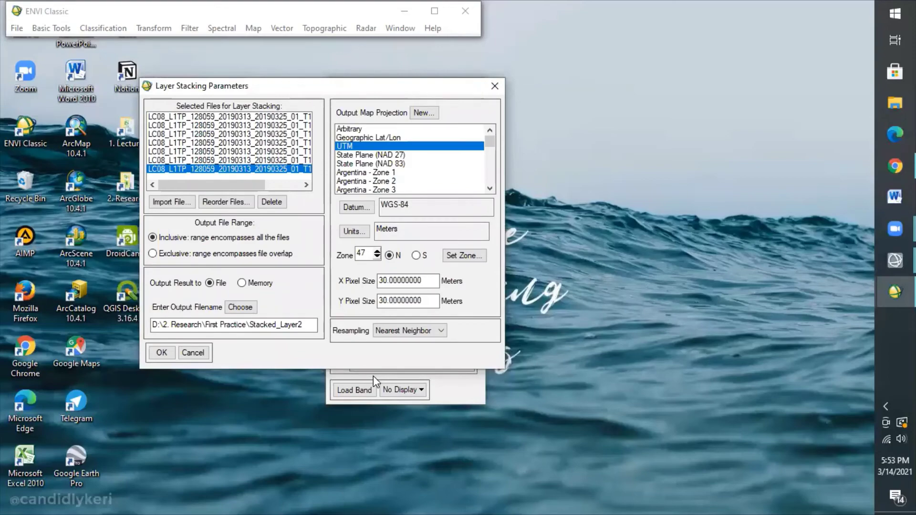
# - Run the layer stacking and open the header of the new Stacked_Layer2
pyautogui.click(165, 355)
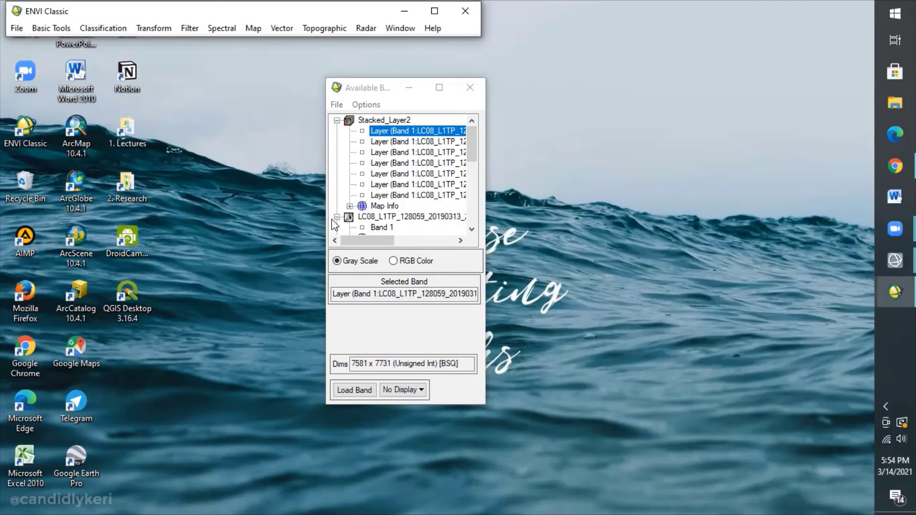
pyautogui.rightClick(369, 123)
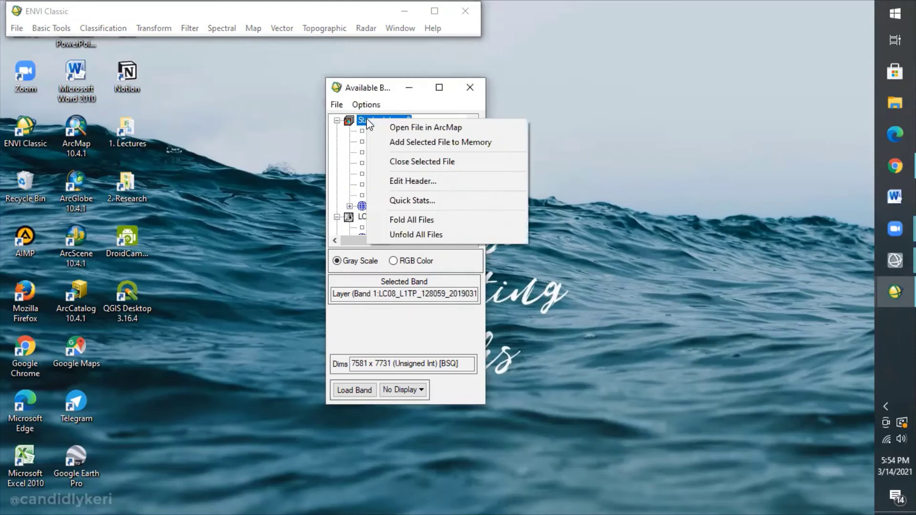
pyautogui.click(392, 180)
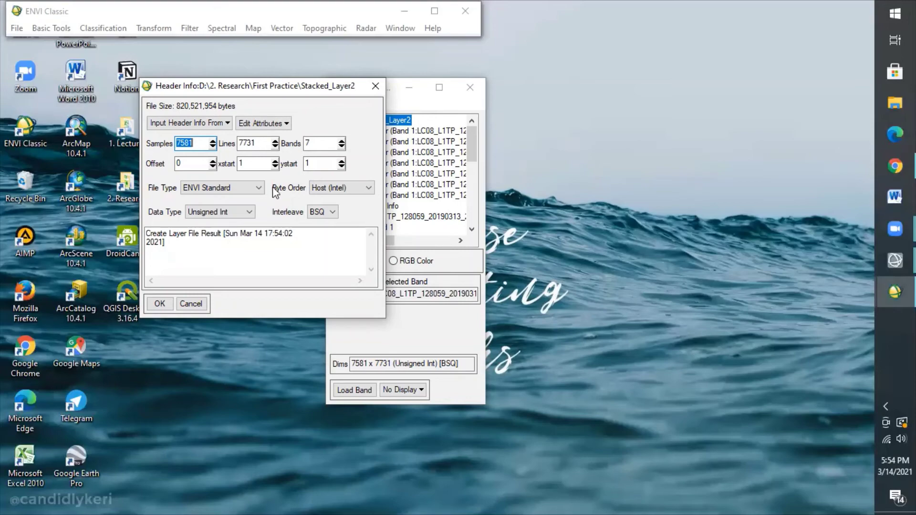
# - In the Band Names editor, rename the first three bands Band 1, Band 2 and Band 3
pyautogui.click(262, 125)
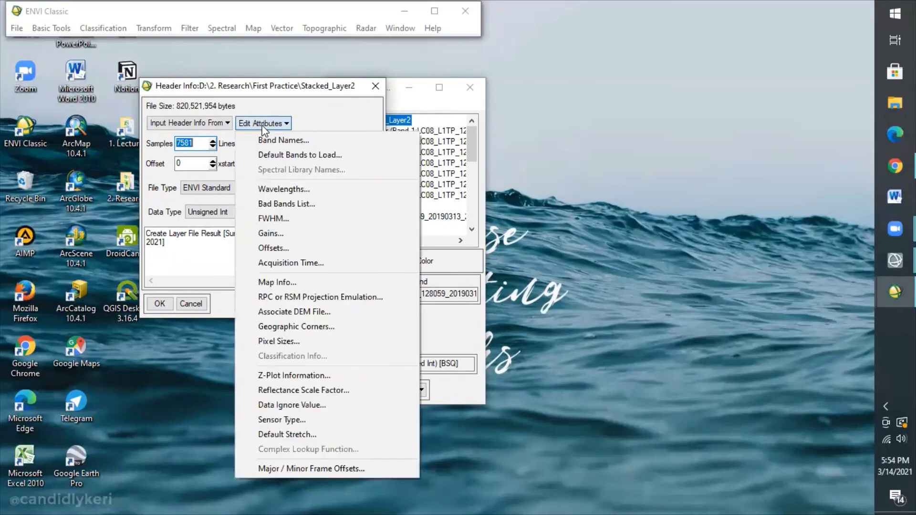
pyautogui.click(269, 141)
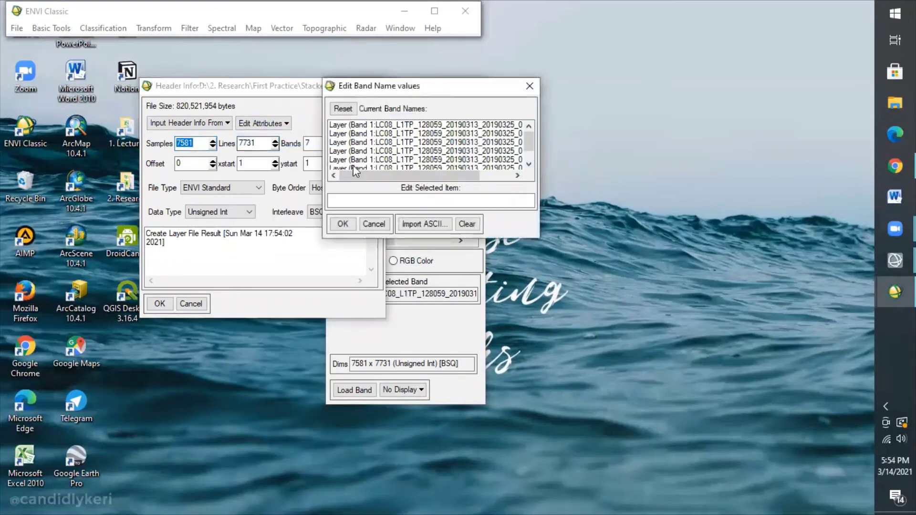
pyautogui.moveTo(400, 176); pyautogui.dragTo(465, 176)
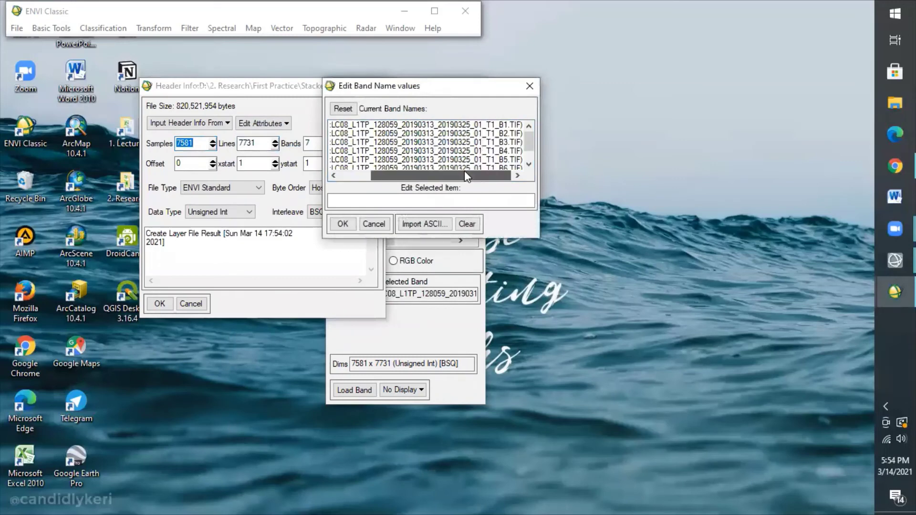
pyautogui.click(454, 126)
pyautogui.write('Ban')
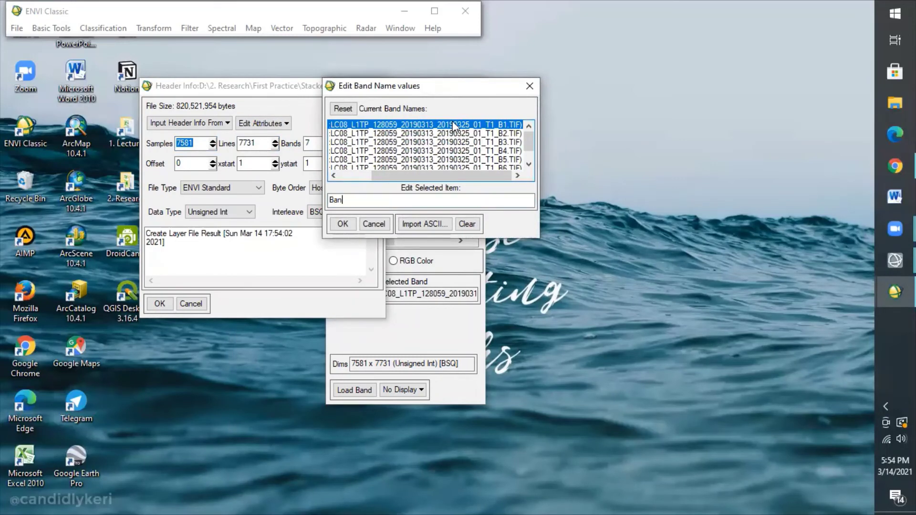
pyautogui.write('d 1')
pyautogui.press('Return')
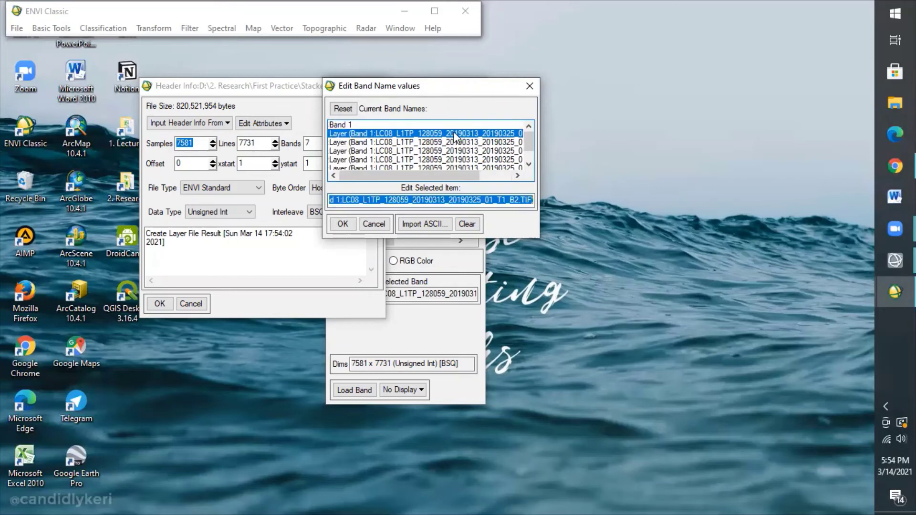
pyautogui.write('Band 2')
pyautogui.press('Return')
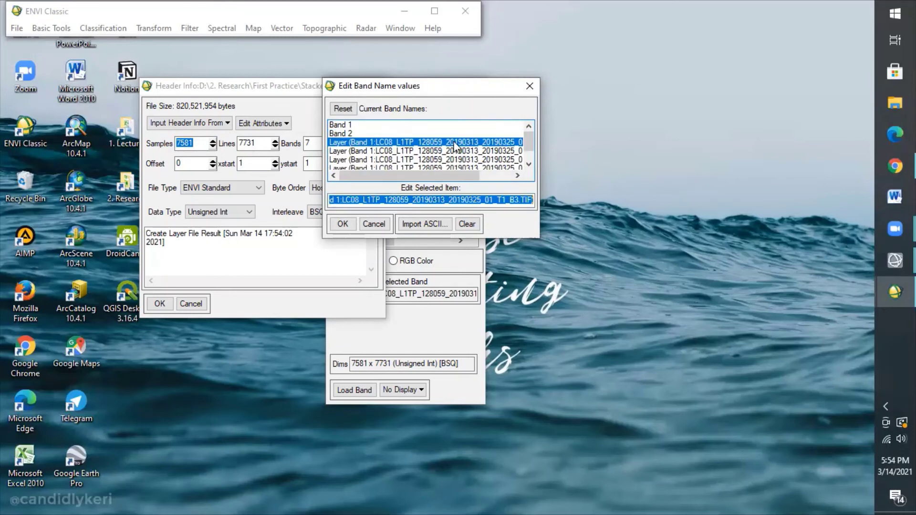
pyautogui.write('Band 3')
pyautogui.press('Return')
# - Rename the remaining bands Band4, Band5, Band 6 and Band 7, and apply the names
pyautogui.write('Band')
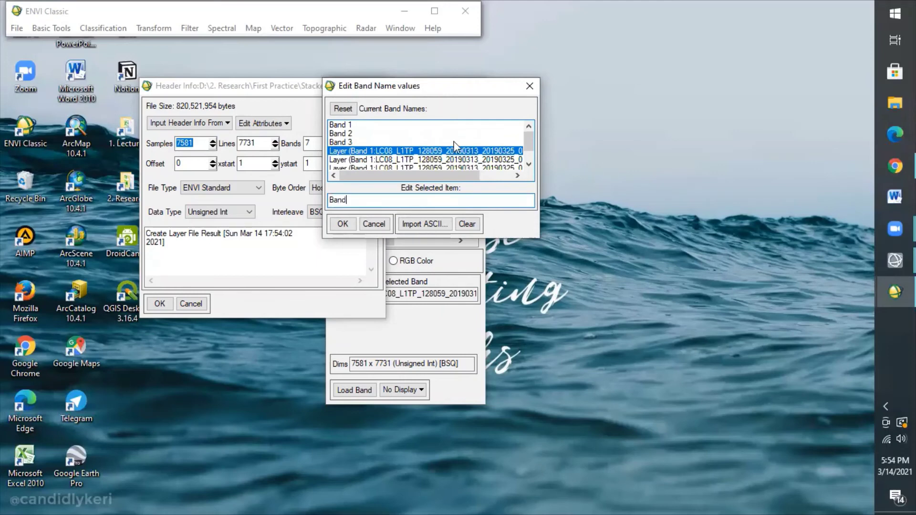
pyautogui.write('4')
pyautogui.press('Return')
pyautogui.write('Band5')
pyautogui.press('Return')
pyautogui.write('B')
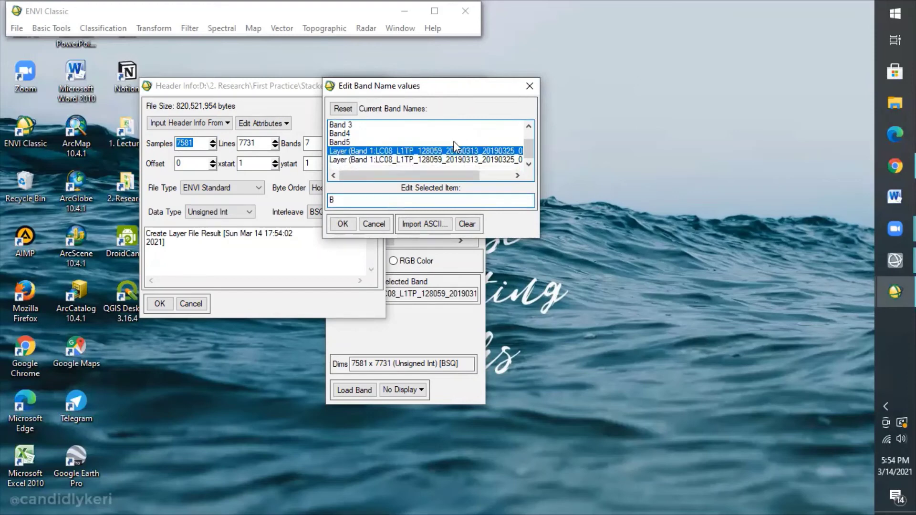
pyautogui.write('and 6')
pyautogui.press('Return')
pyautogui.write('Band 7')
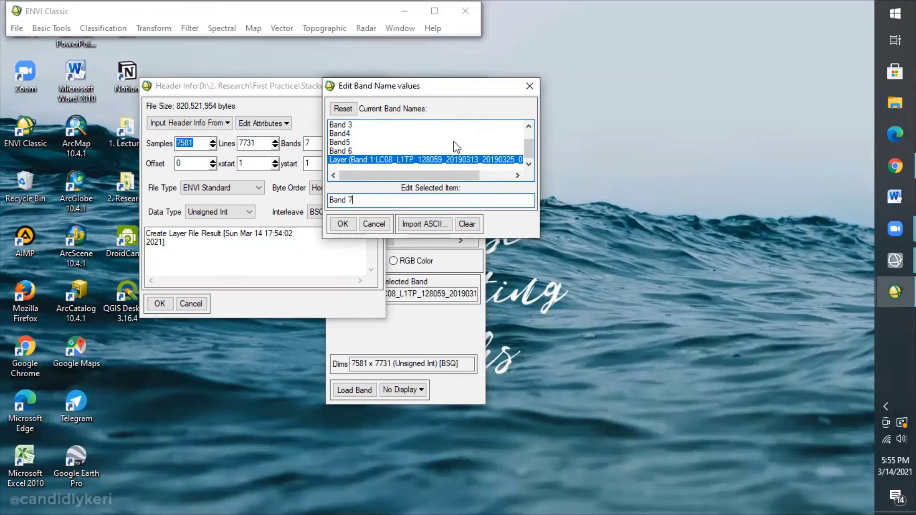
pyautogui.press('Return')
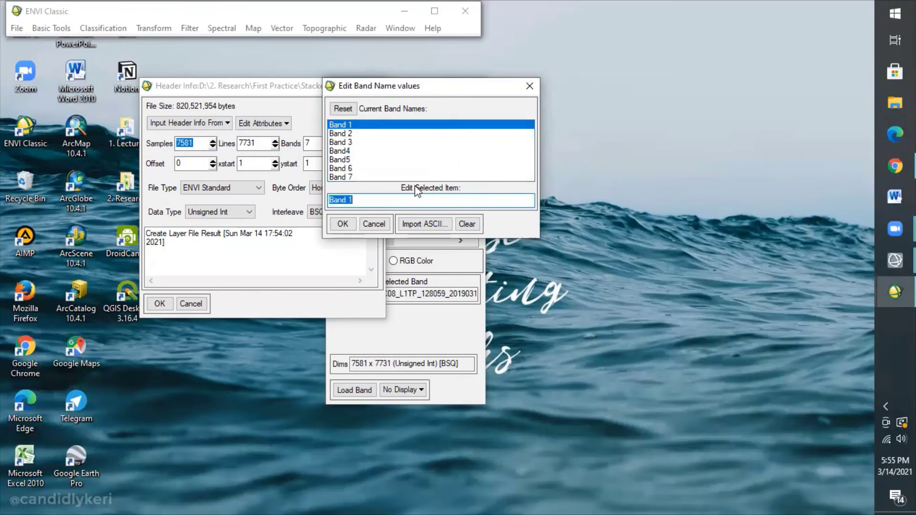
pyautogui.click(343, 224)
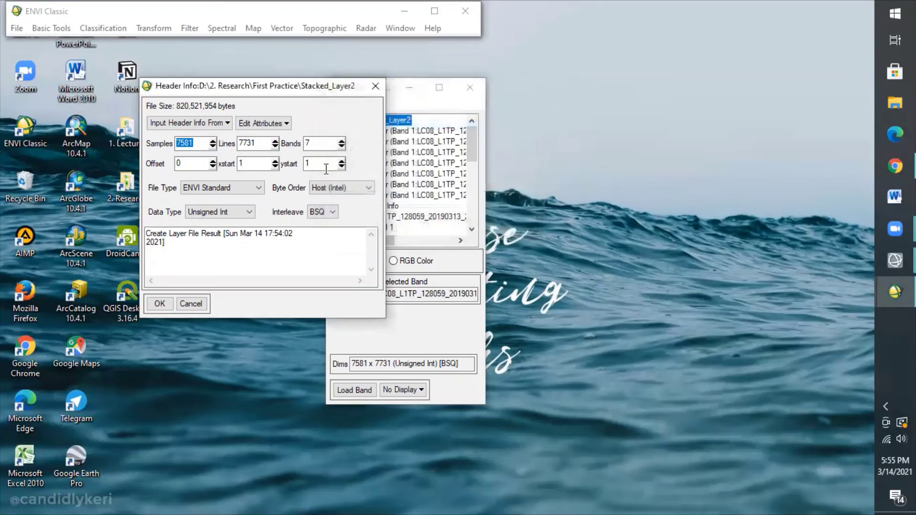
# - In the Wavelengths editor, set Band 1–3 wavelengths to 0.45, 0.51 and 0.59
pyautogui.click(273, 125)
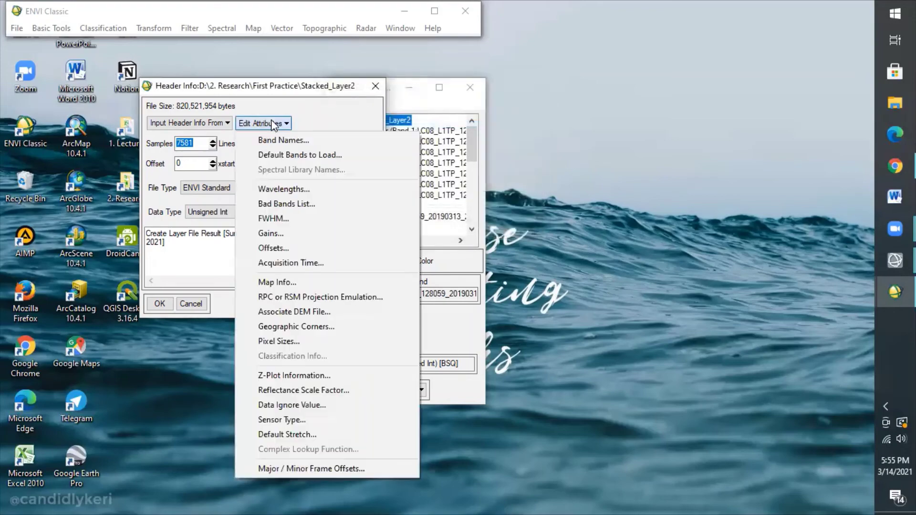
pyautogui.click(285, 191)
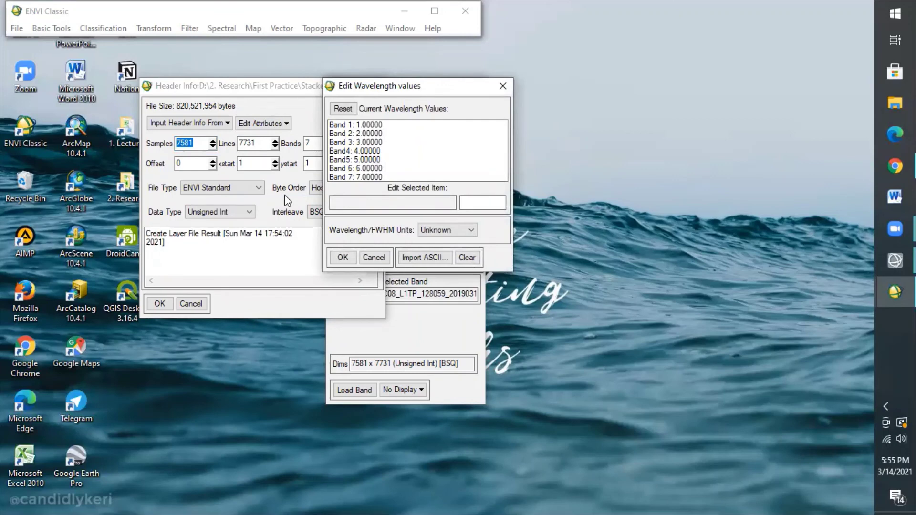
pyautogui.click(355, 125)
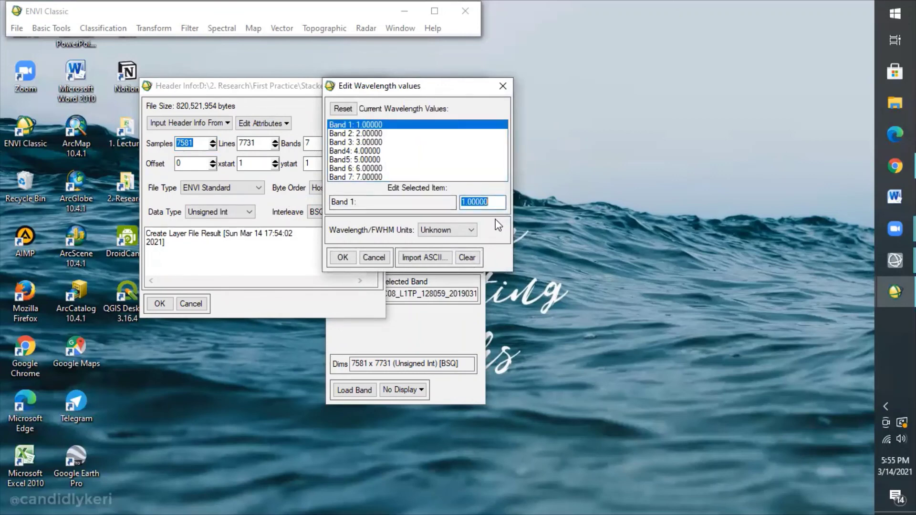
pyautogui.write('0.45')
pyautogui.press('Return')
pyautogui.write('0.')
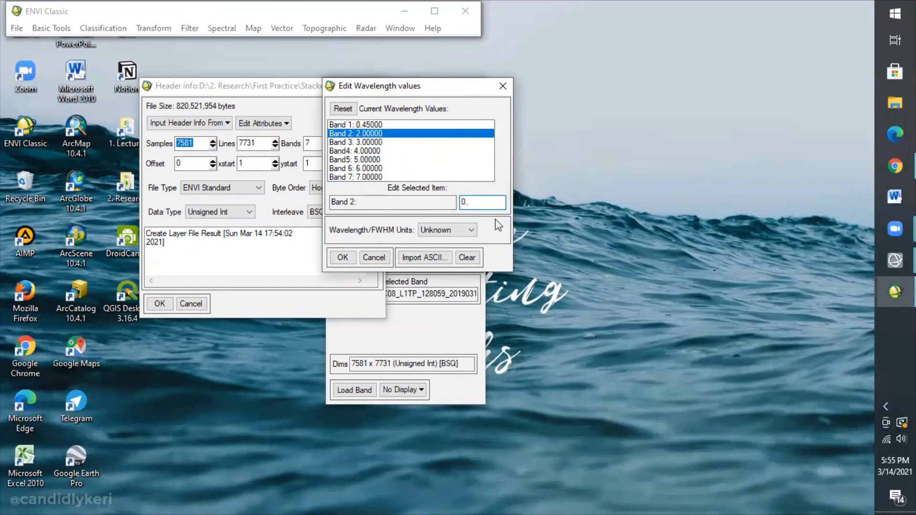
pyautogui.write('51')
pyautogui.press('Return')
pyautogui.write('0.')
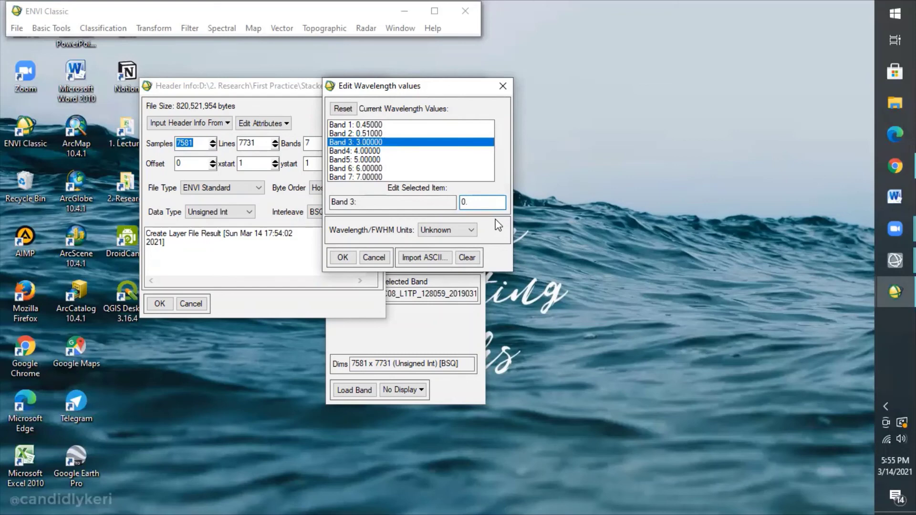
pyautogui.write('59')
pyautogui.press('Return')
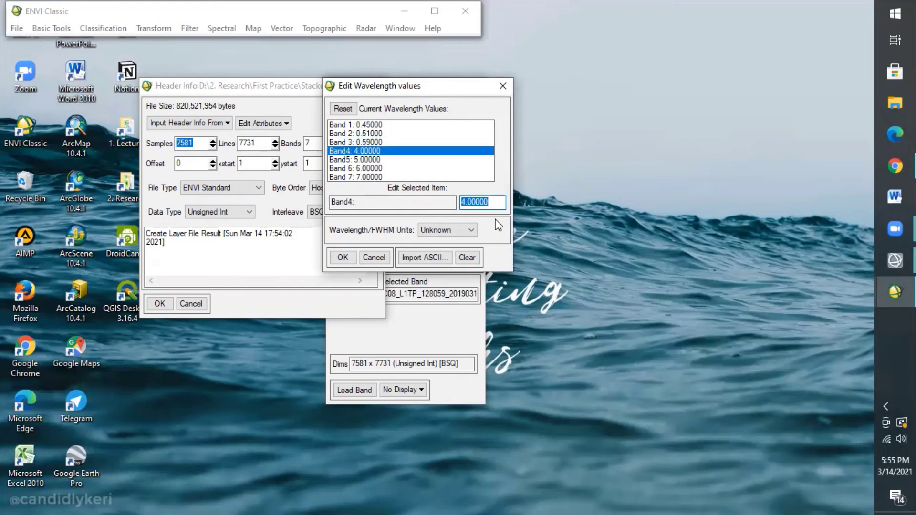
# - Set Band4–Band 7 wavelengths to 0.67, 0.88, 1.65 and 2.29 in Micrometers, and apply
pyautogui.write('0.67')
pyautogui.press('Return')
pyautogui.write('0.88')
pyautogui.press('Return')
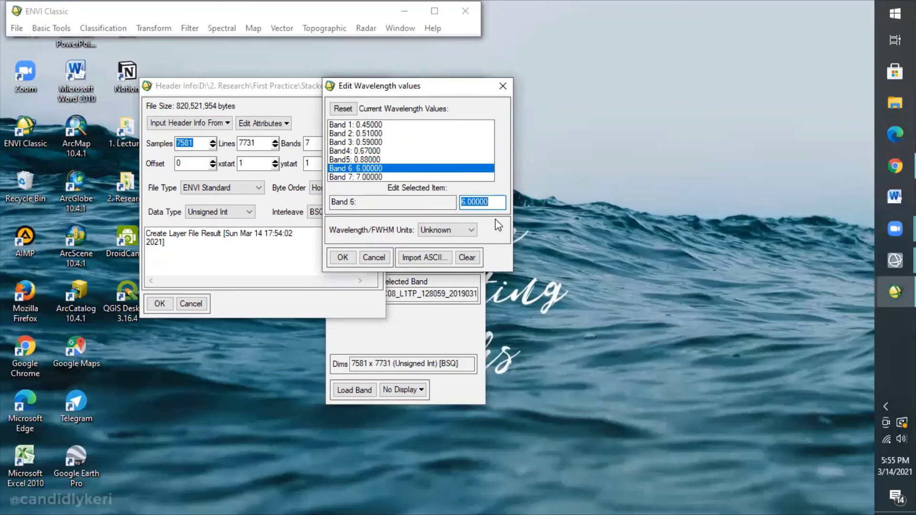
pyautogui.write('1.65')
pyautogui.press('Return')
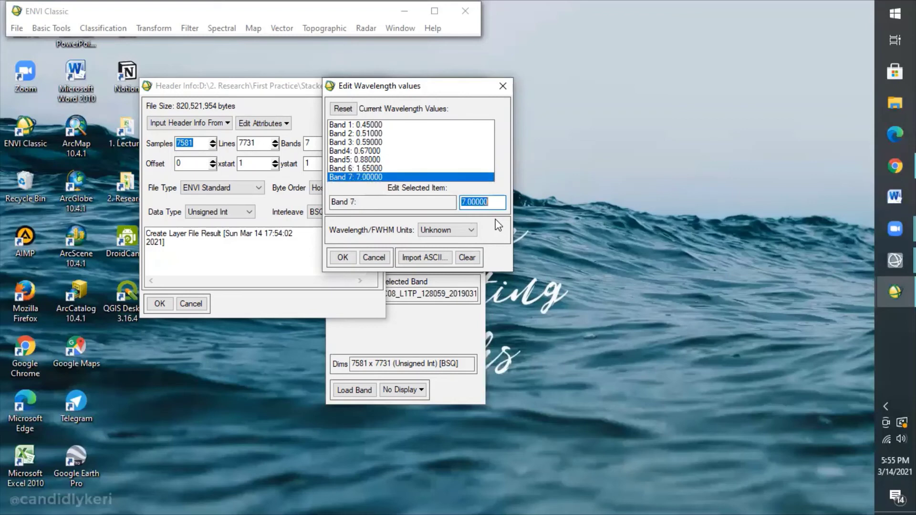
pyautogui.write('2.29')
pyautogui.click(449, 226)
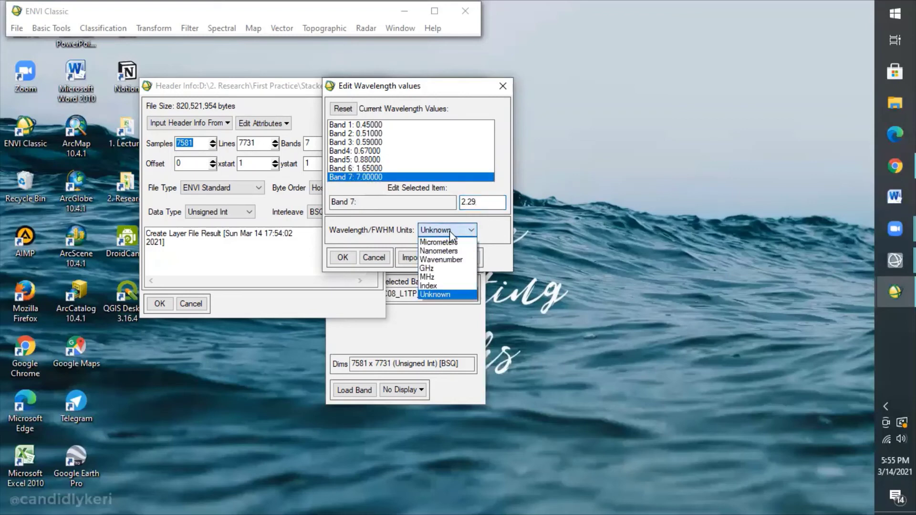
pyautogui.click(450, 243)
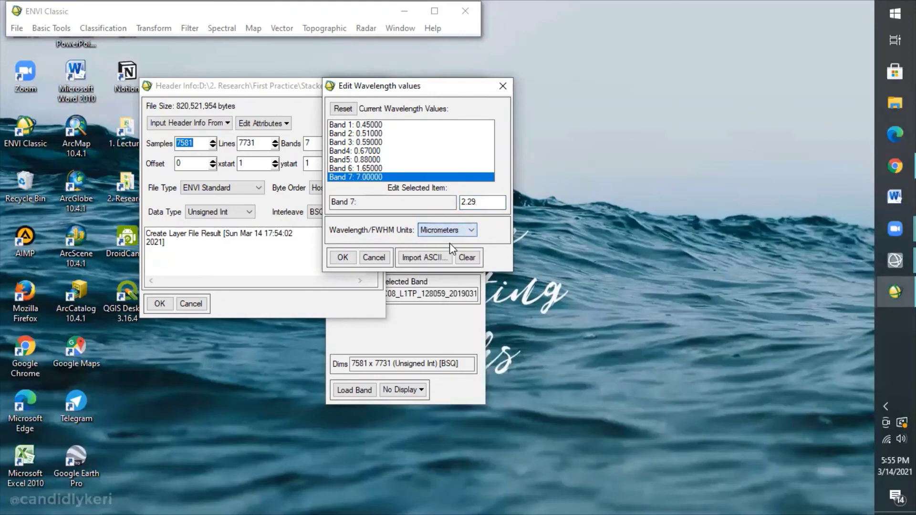
pyautogui.click(342, 257)
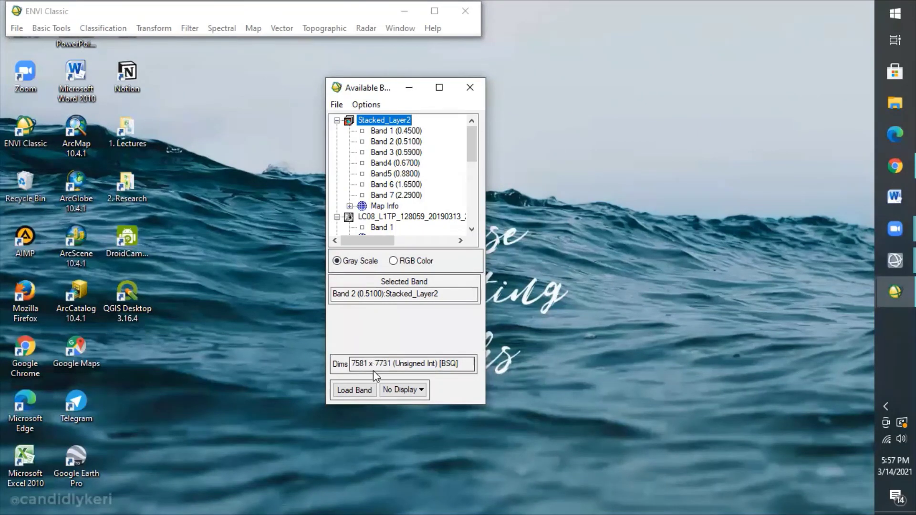
# - Load Band 2 (0.5100) as a grayscale image and center the view on the scene
pyautogui.click(349, 391)
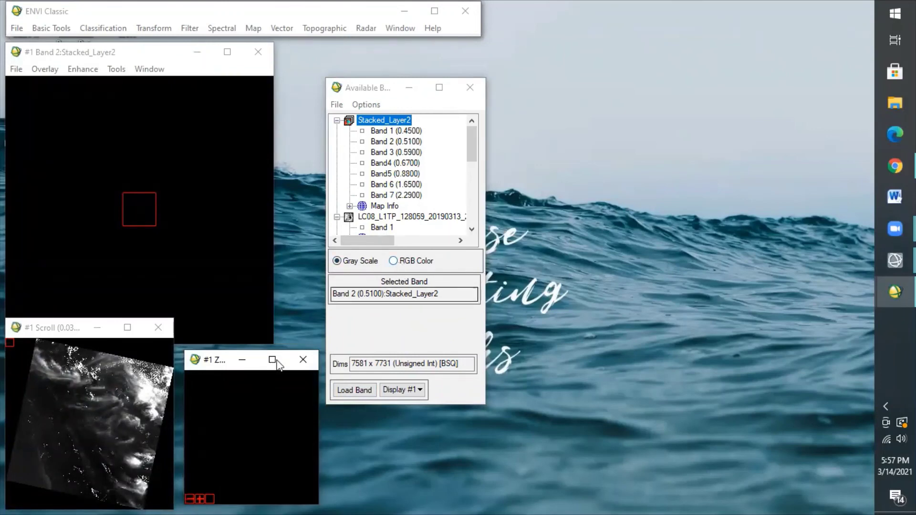
pyautogui.click(62, 435)
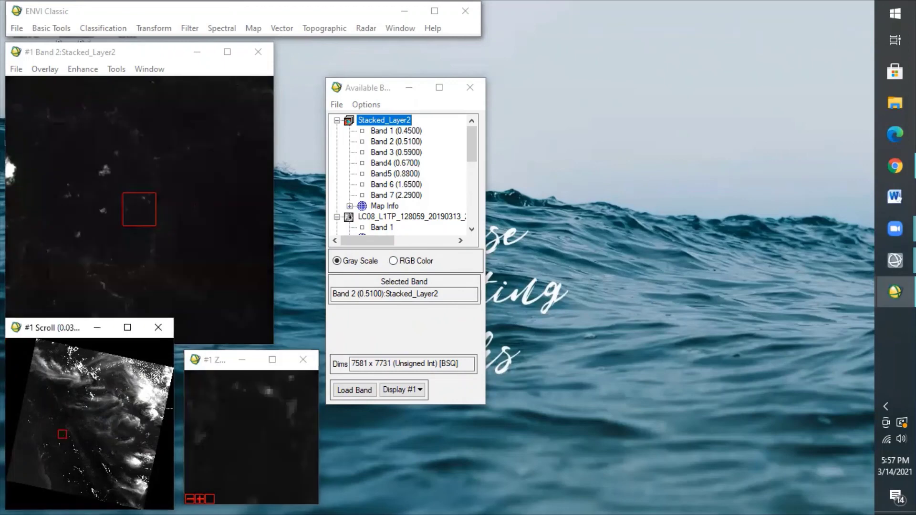
# - Display a Band4/Band 3/Band 2 true-colour RGB composite of Stacked_Layer2
pyautogui.click(394, 261)
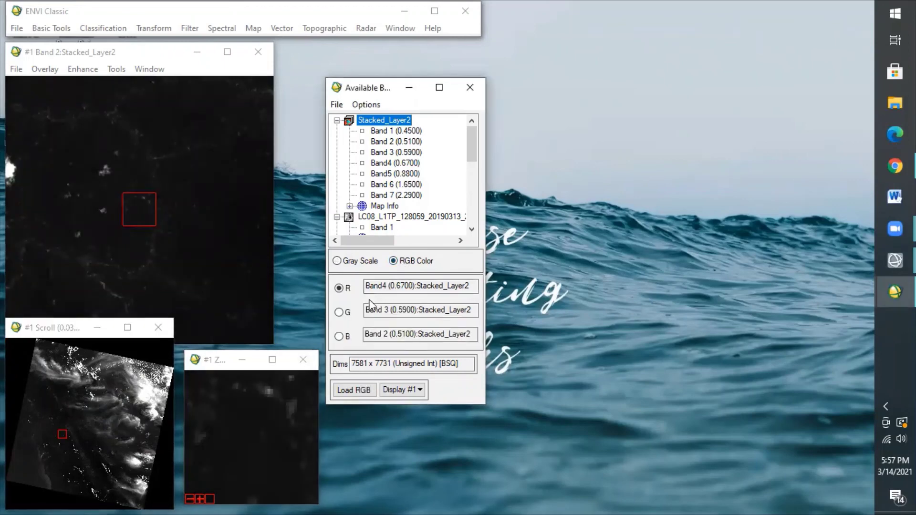
pyautogui.click(359, 392)
pyautogui.moveTo(82, 443); pyautogui.dragTo(72, 438)
# - Load a false-colour composite with Band5 as red, Band4 as green, Band 3 as blue
pyautogui.click(392, 173)
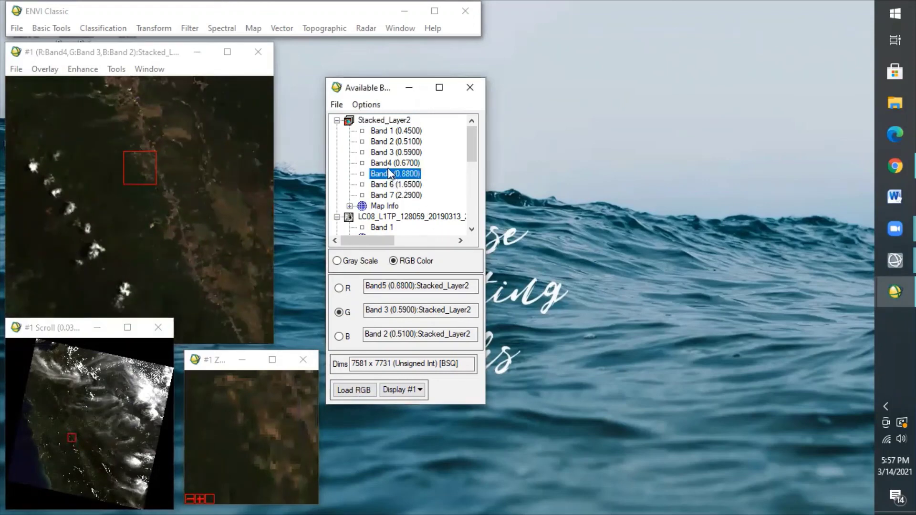
pyautogui.click(388, 164)
pyautogui.click(382, 152)
pyautogui.click(334, 392)
pyautogui.moveTo(79, 428); pyautogui.dragTo(95, 423)
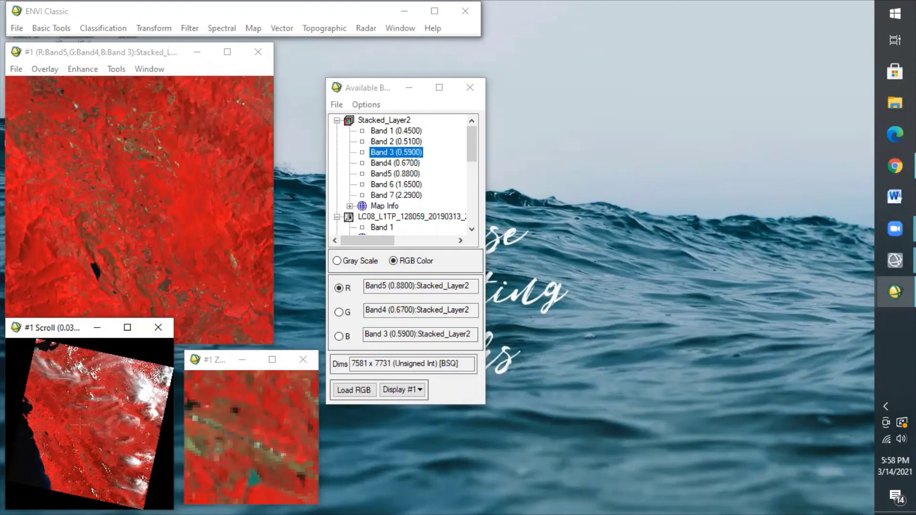
pyautogui.click(170, 439)
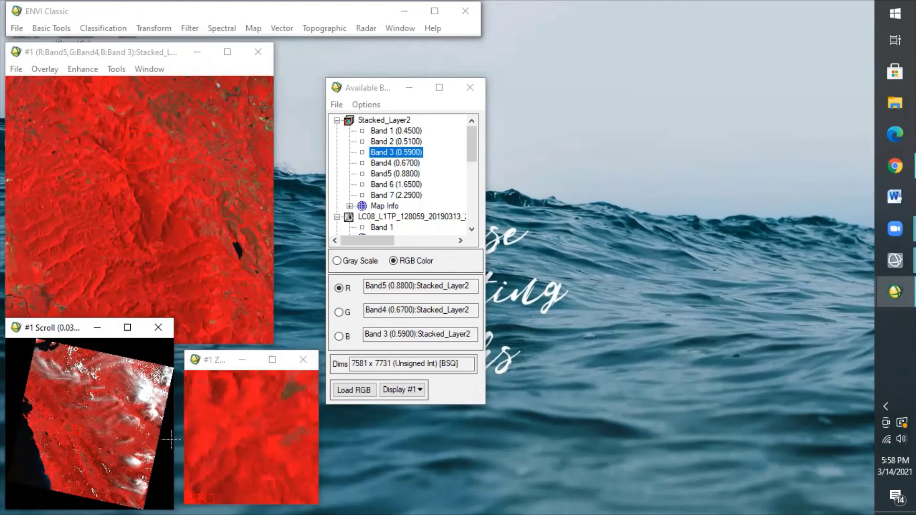